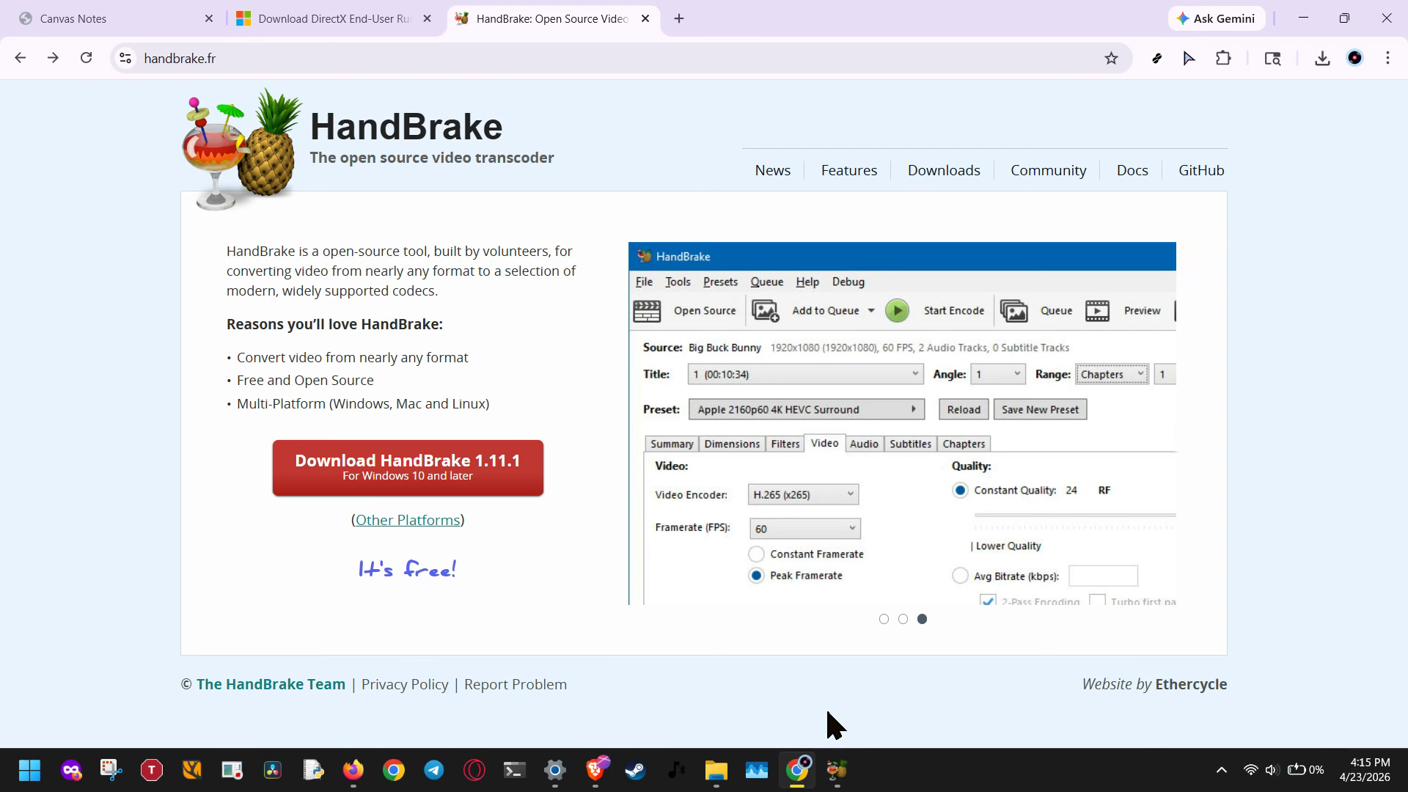
- Open the HandBrake downloads page listing the versions for other platforms
click(404, 529)
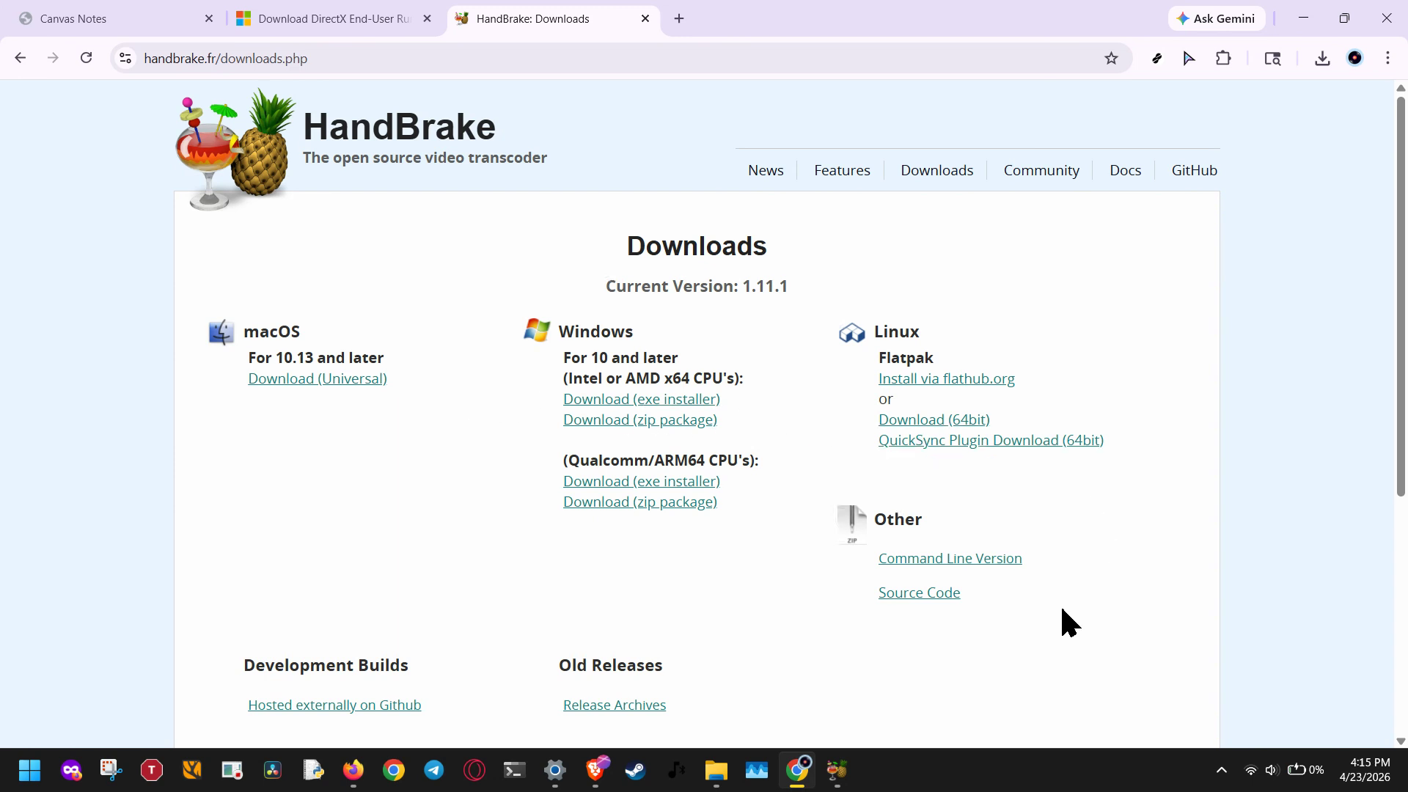
- Switch to HandBrake and load the Walking_In_The_Woods video from the Videos folder as the source
click(839, 769)
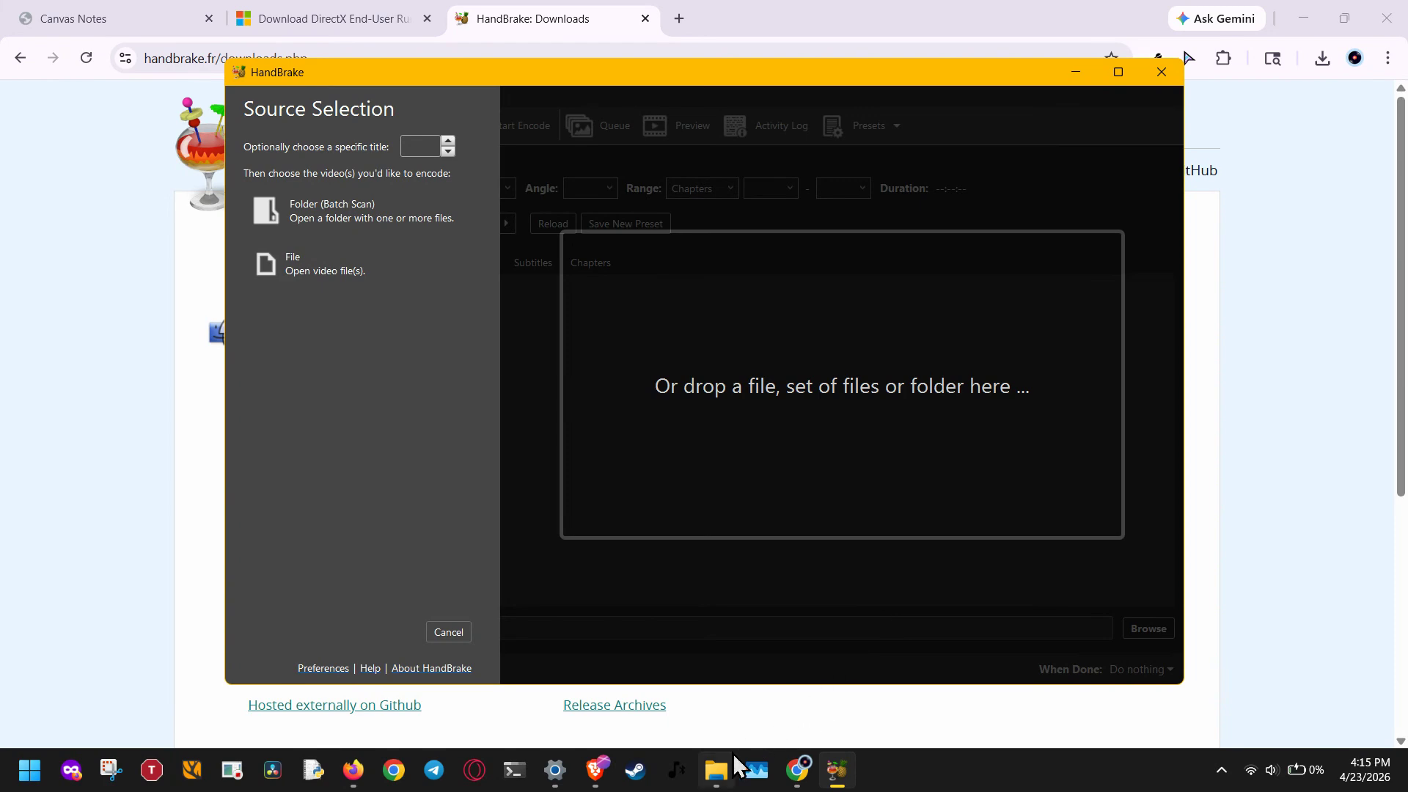
click(735, 759)
click(837, 770)
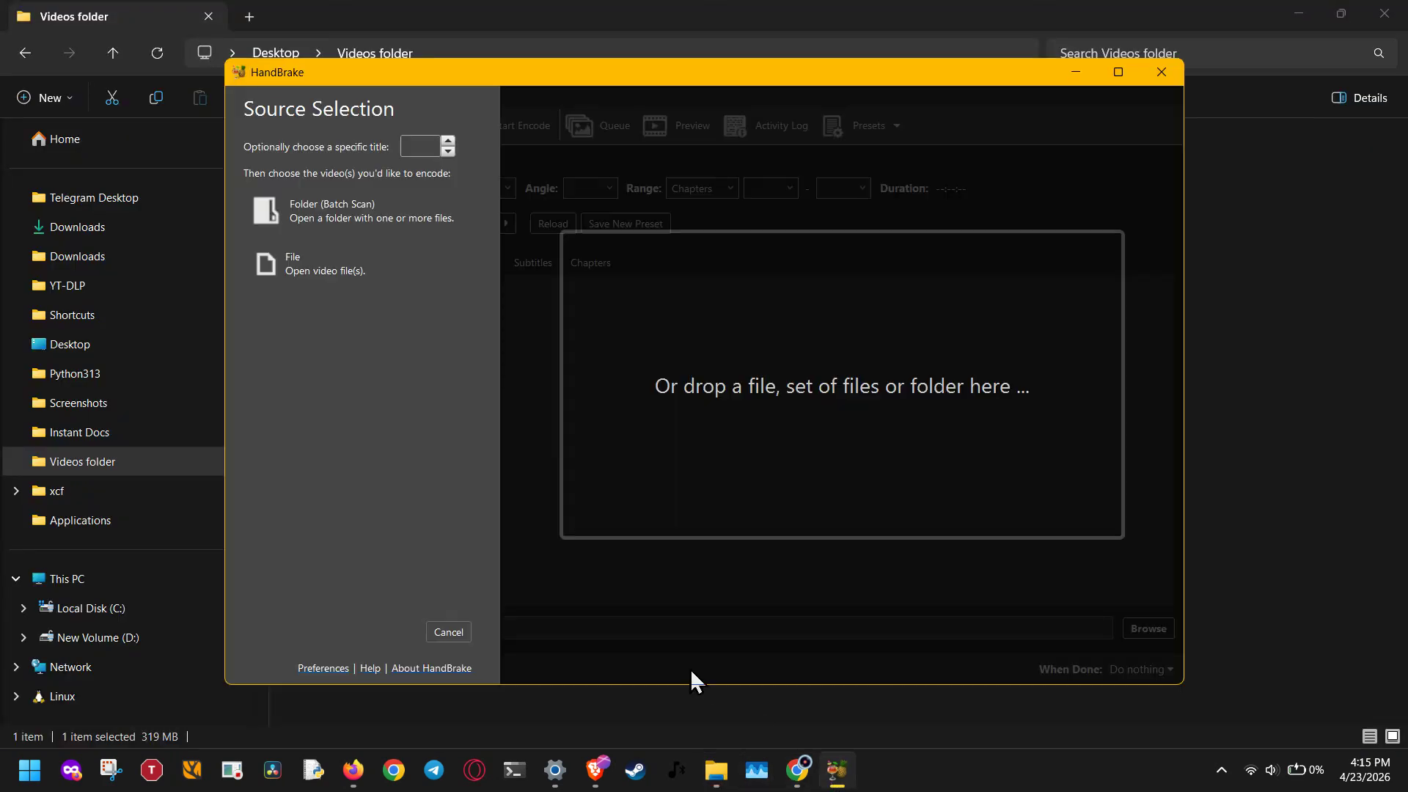
drag(589, 76, 726, 90)
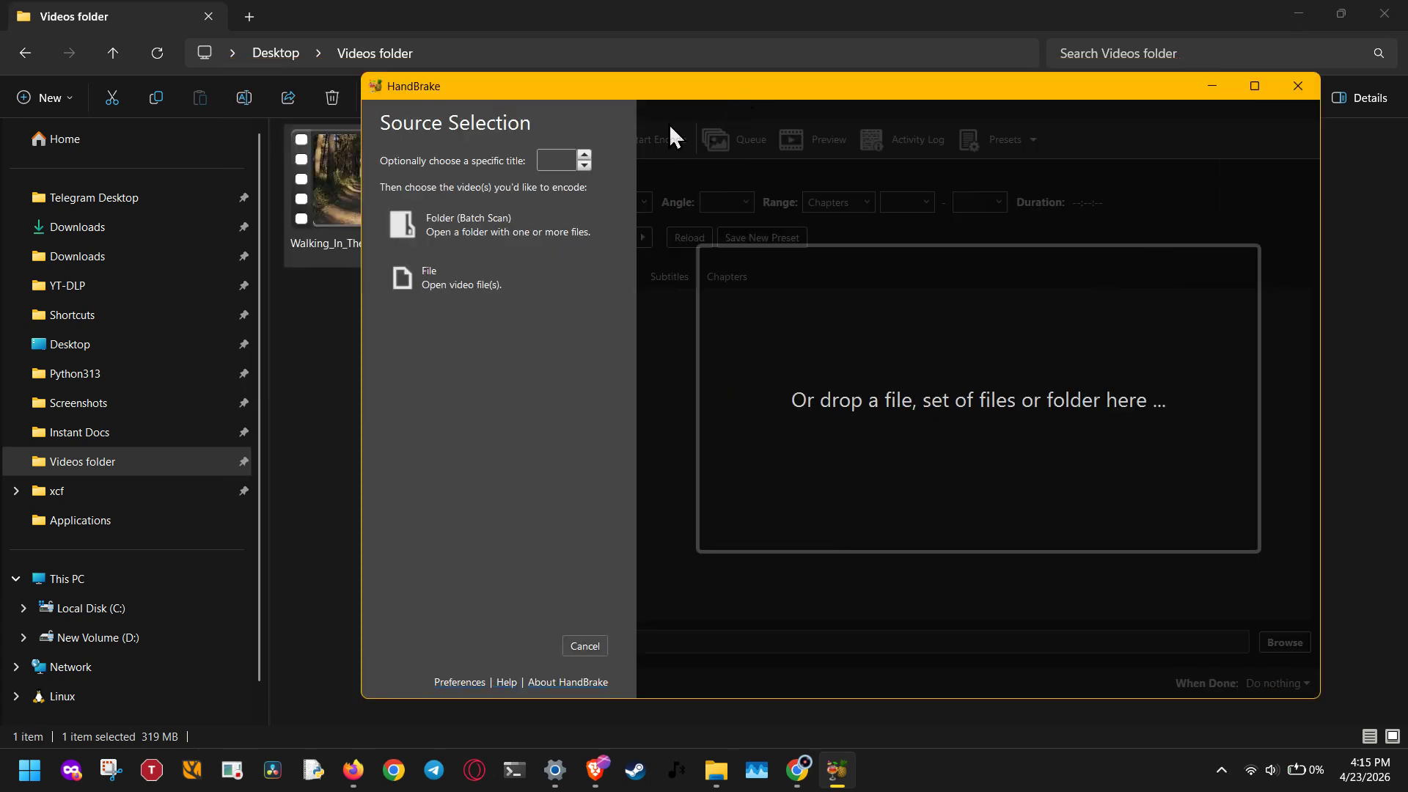
drag(334, 220, 433, 276)
drag(904, 413, 909, 414)
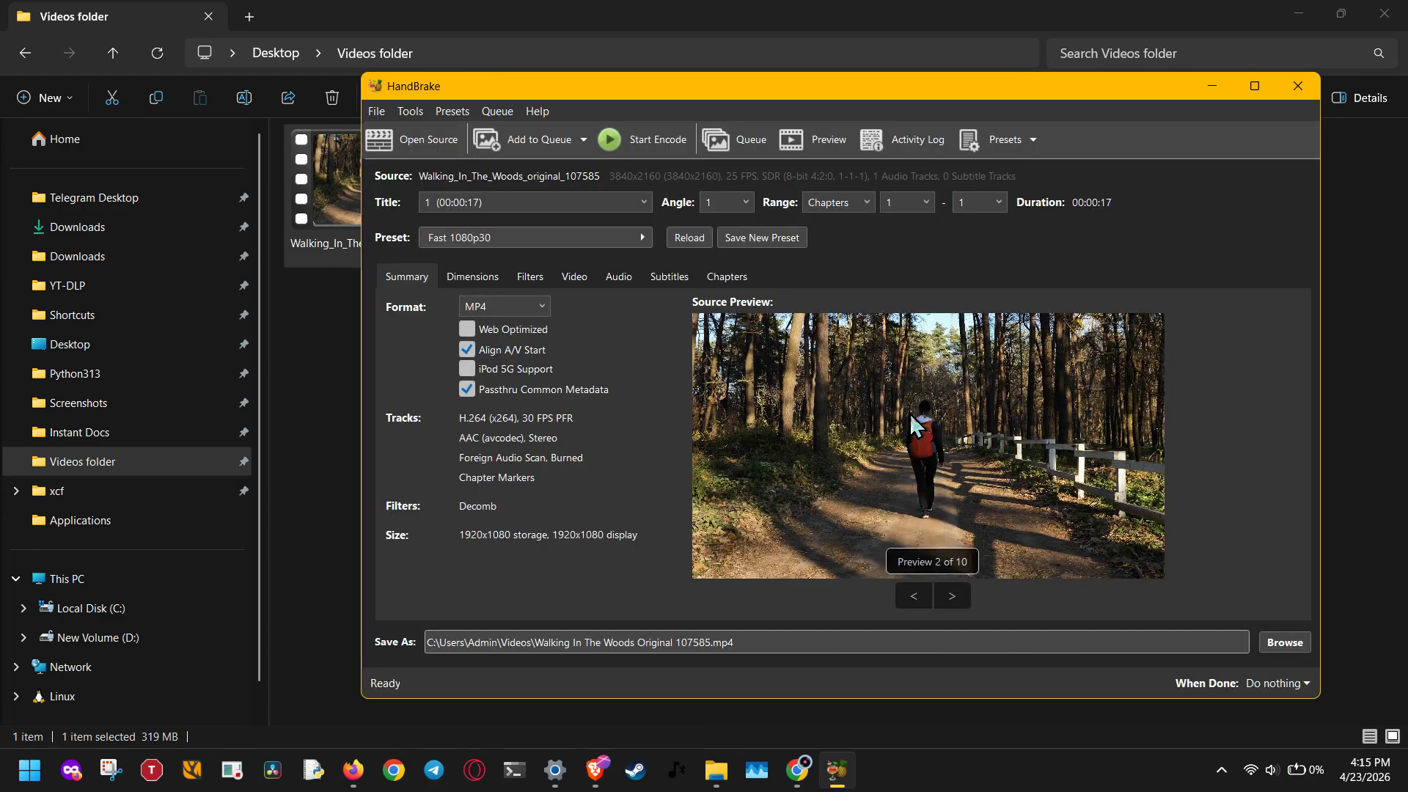
- Step through the source preview frames up to preview 7 of 10
click(952, 596)
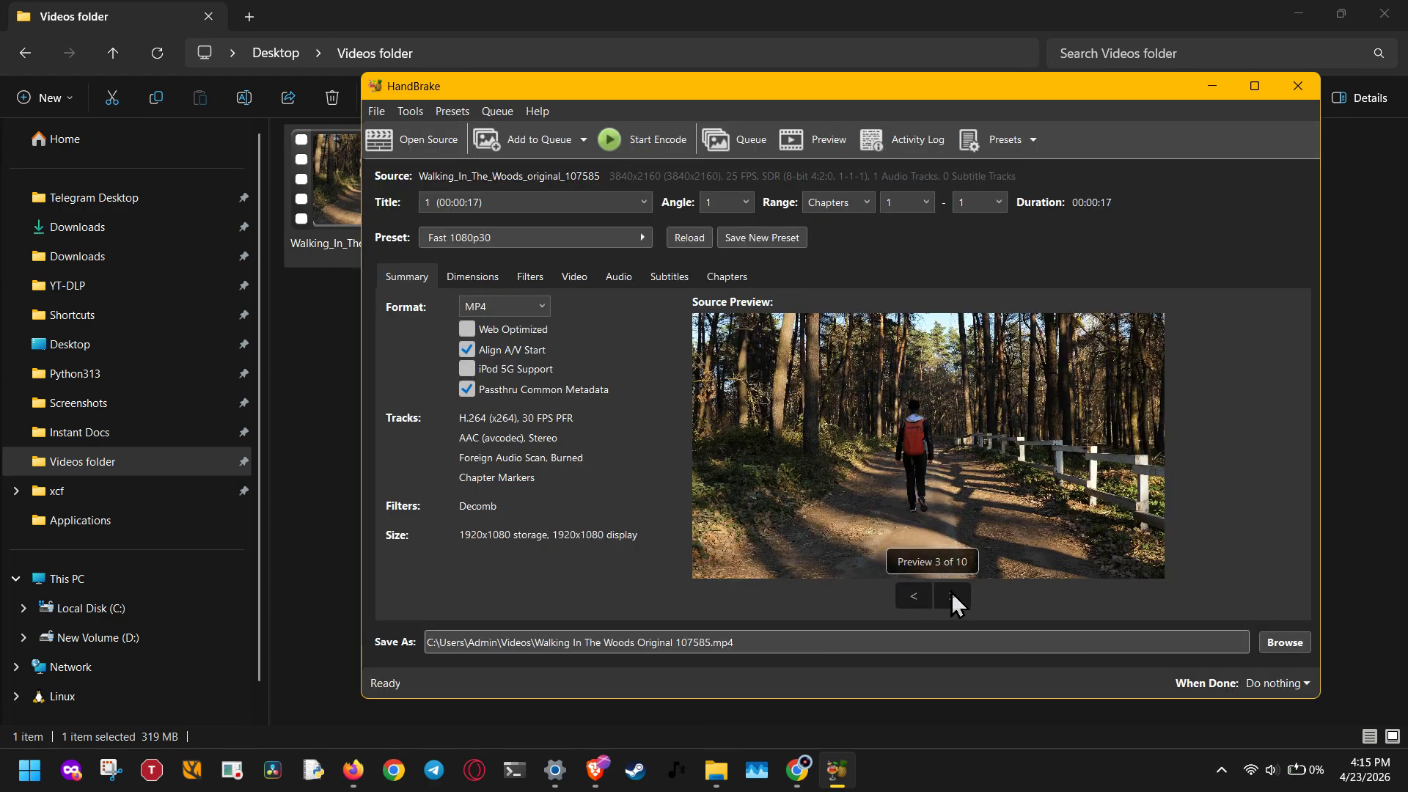
click(952, 596)
click(952, 596)
click(952, 596)
click(953, 596)
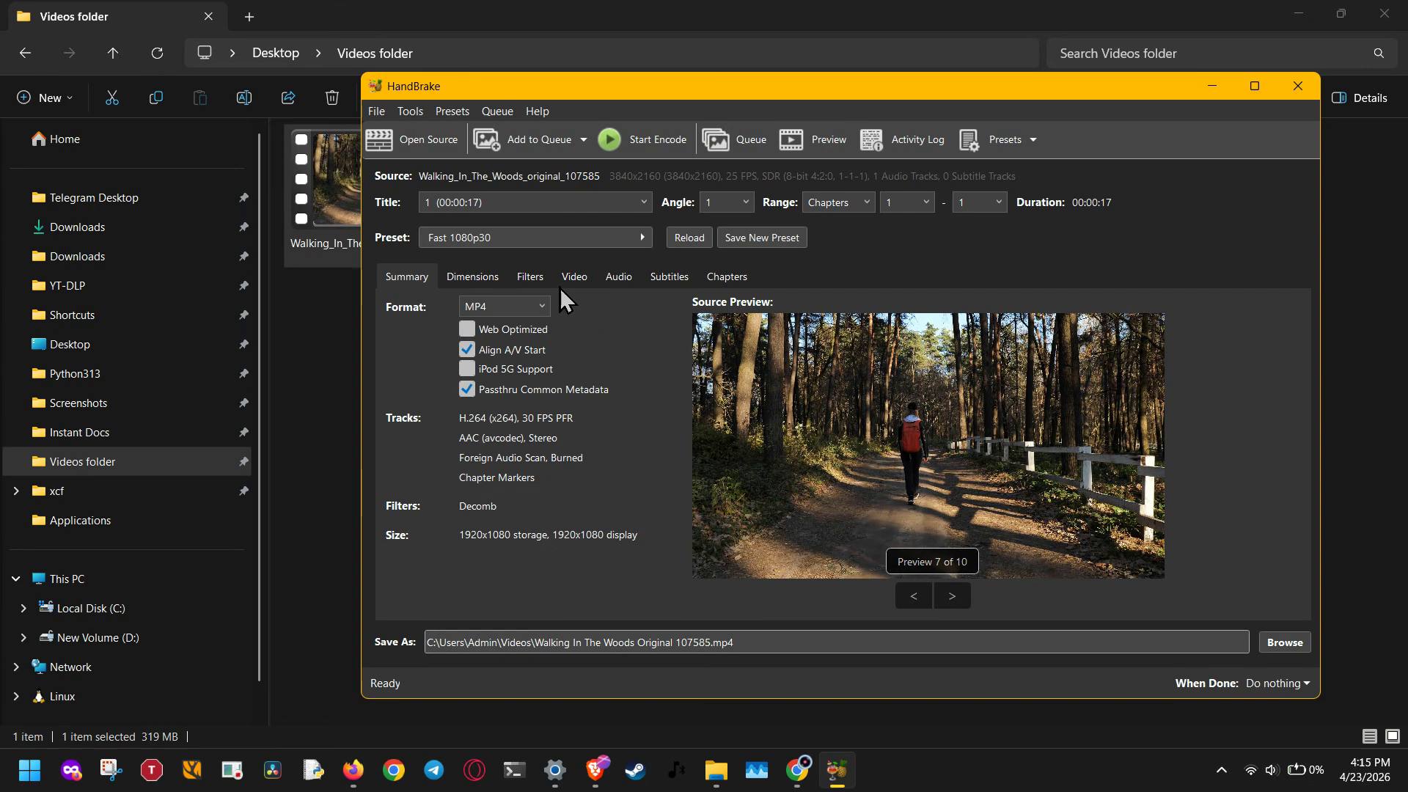
- Apply the Fast 1080p30 preset from the General presets to the loaded video
click(447, 111)
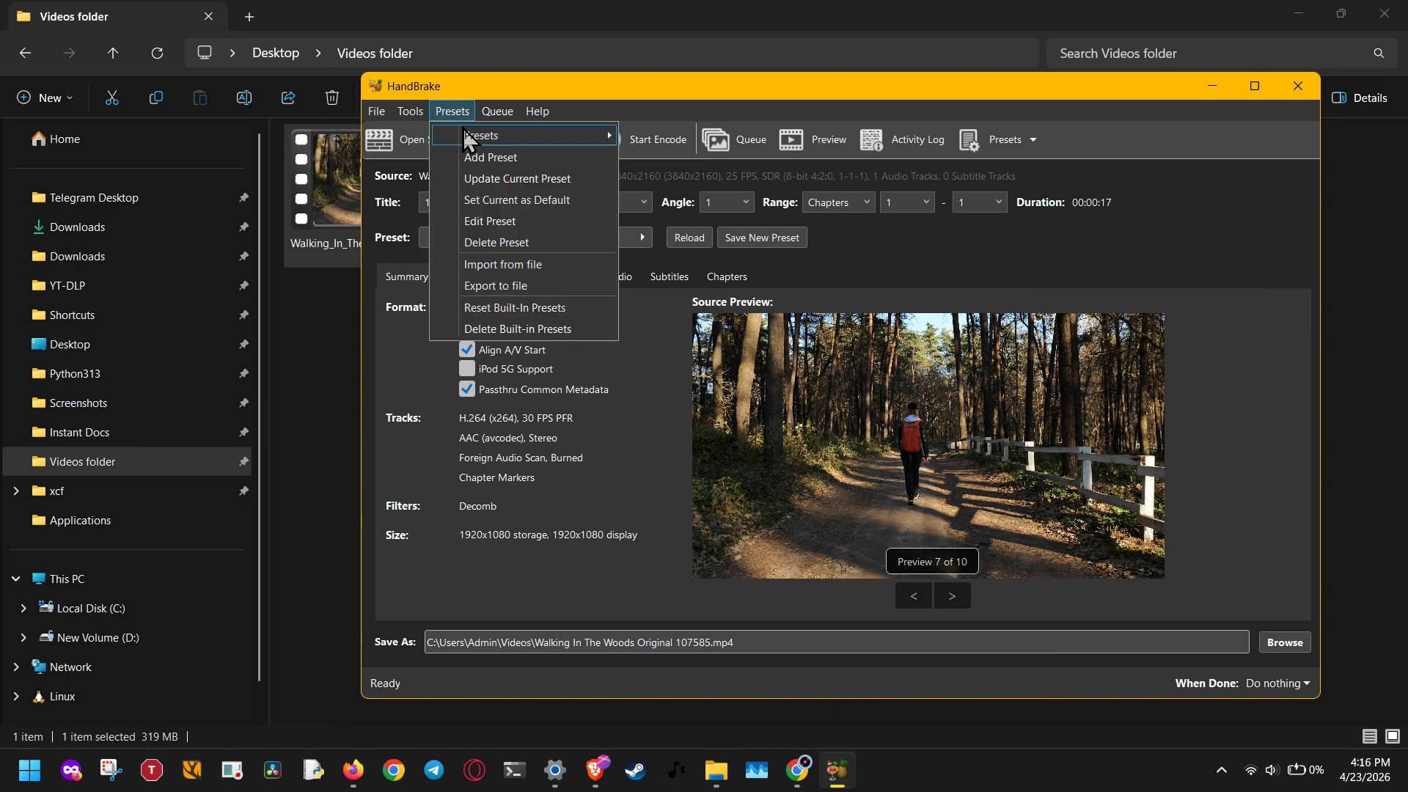
mouse_move(534, 137)
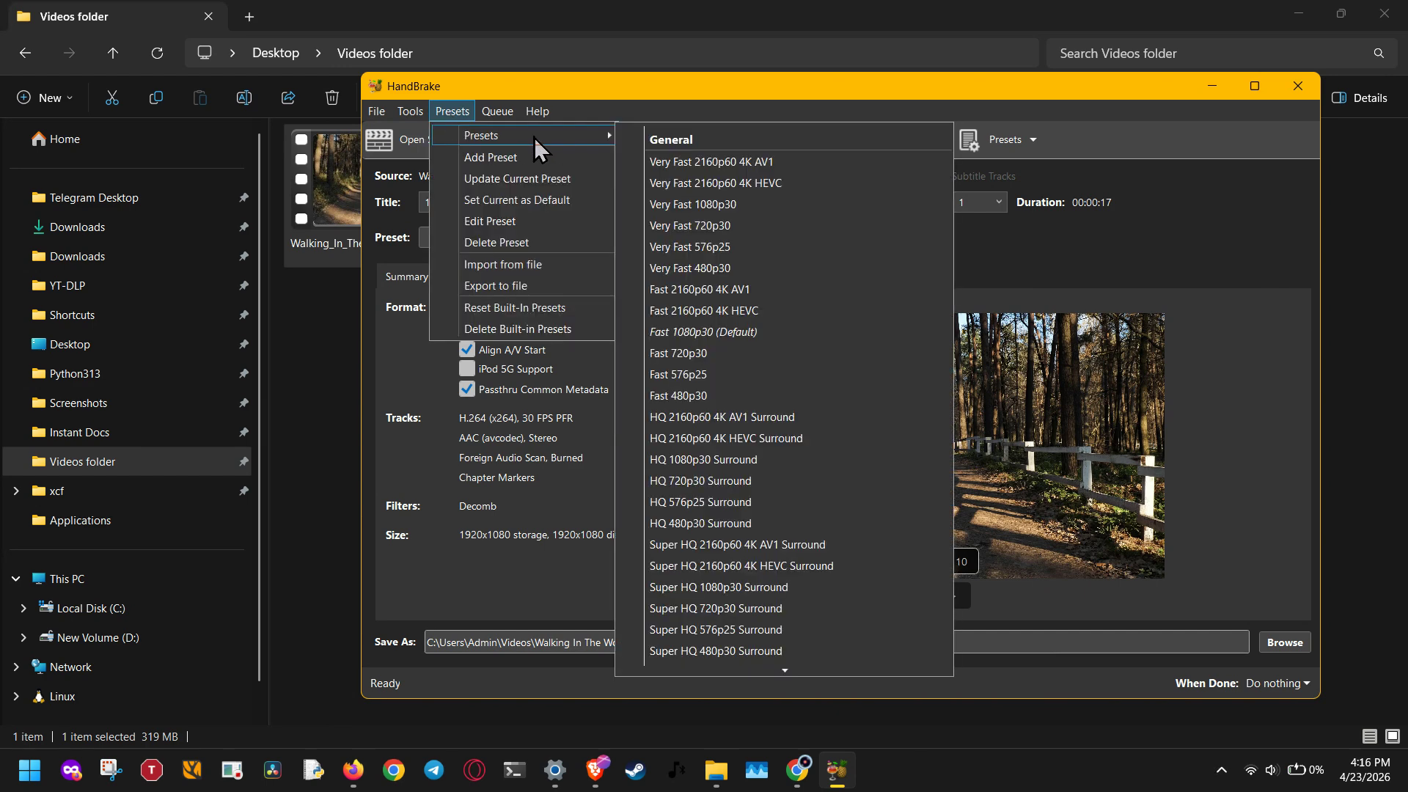
click(764, 331)
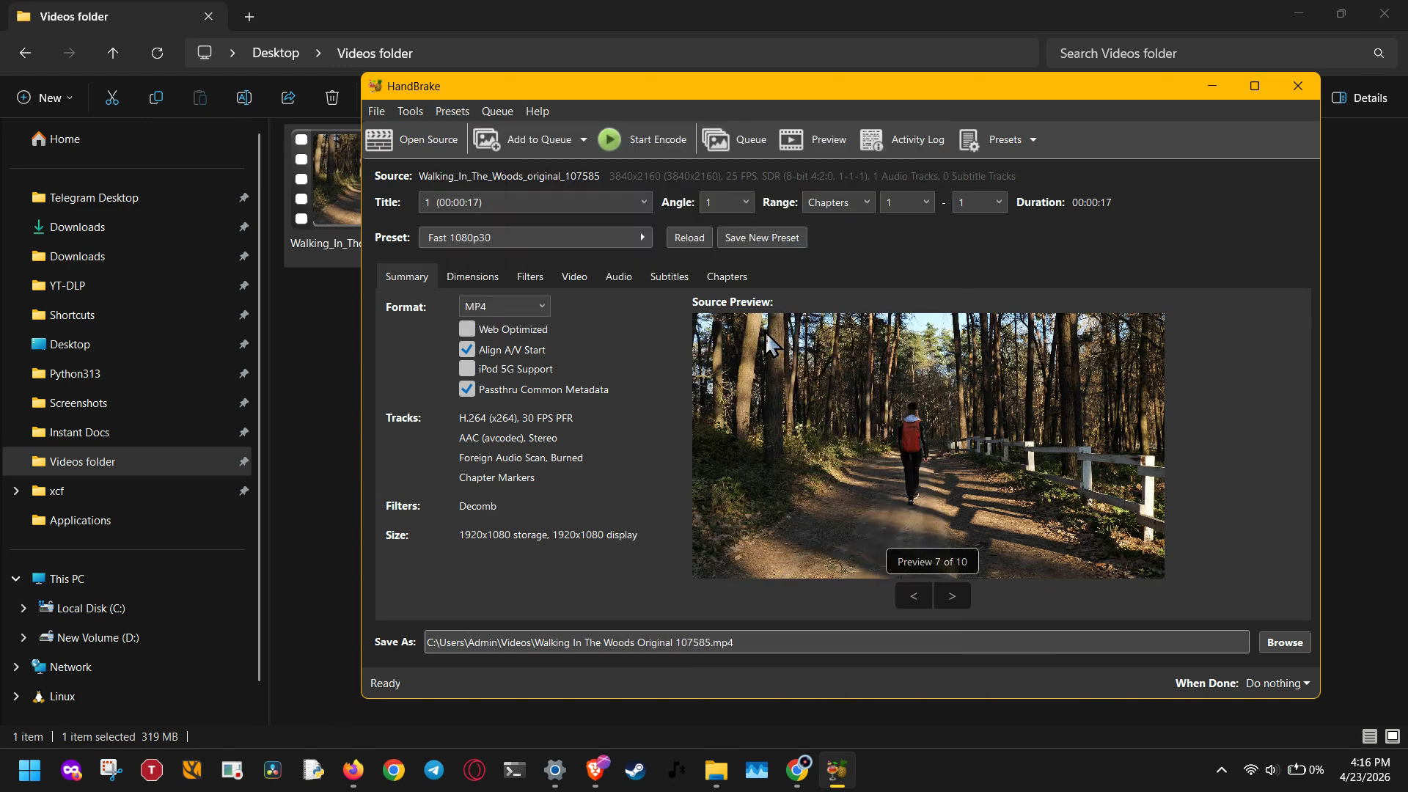
click(614, 239)
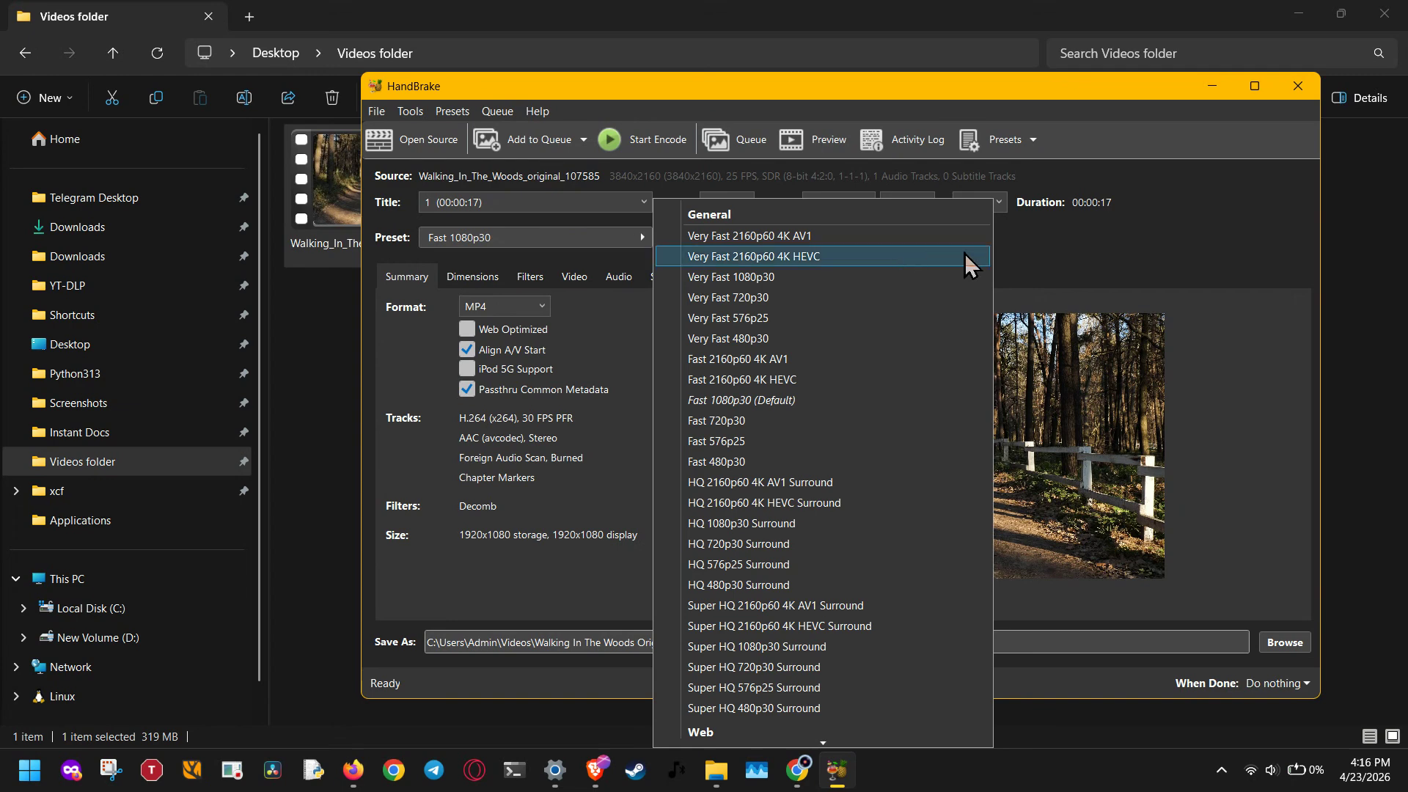
click(1049, 249)
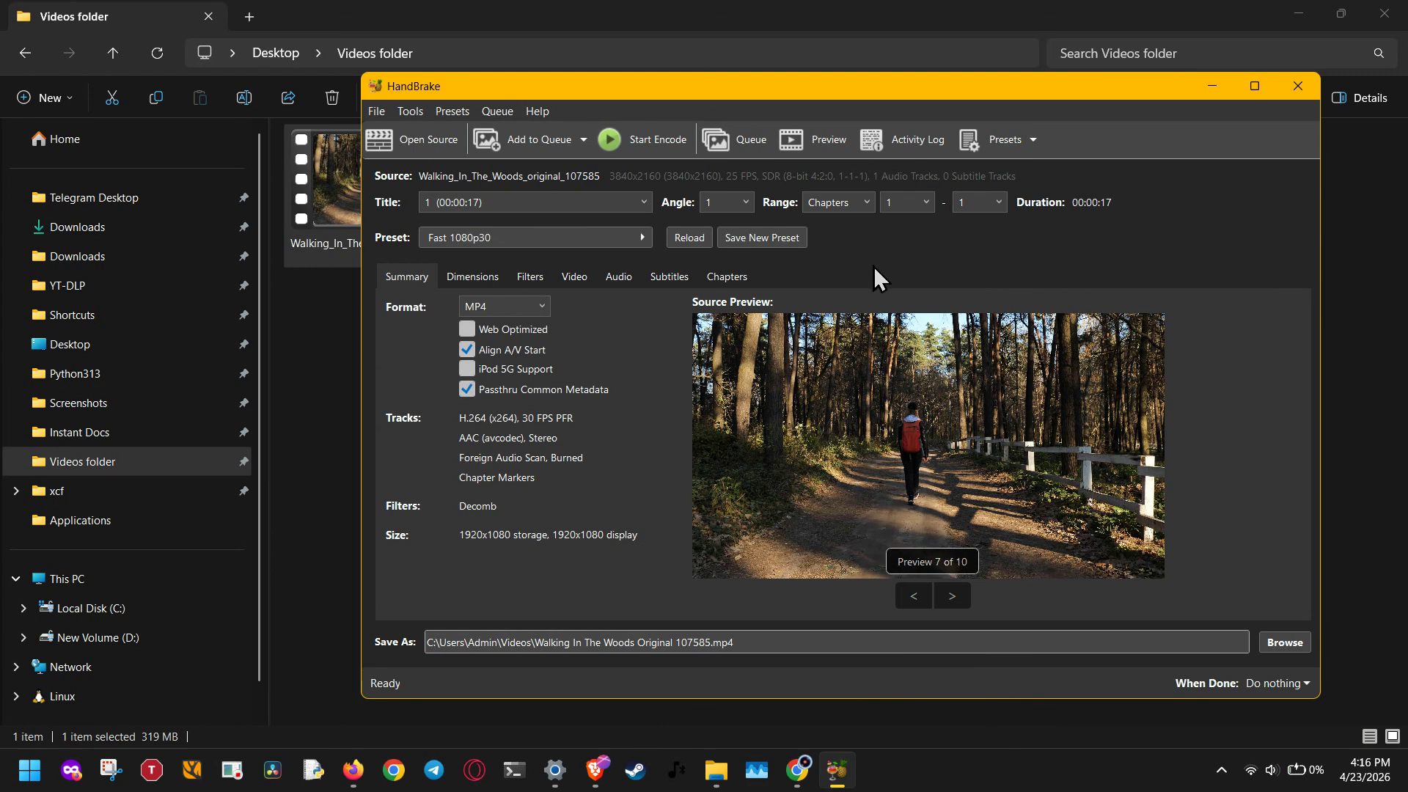
- Maximize HandBrake with its video settings open, keep the H.264 (x264) encoder and set the constant quality to RF 22
click(574, 279)
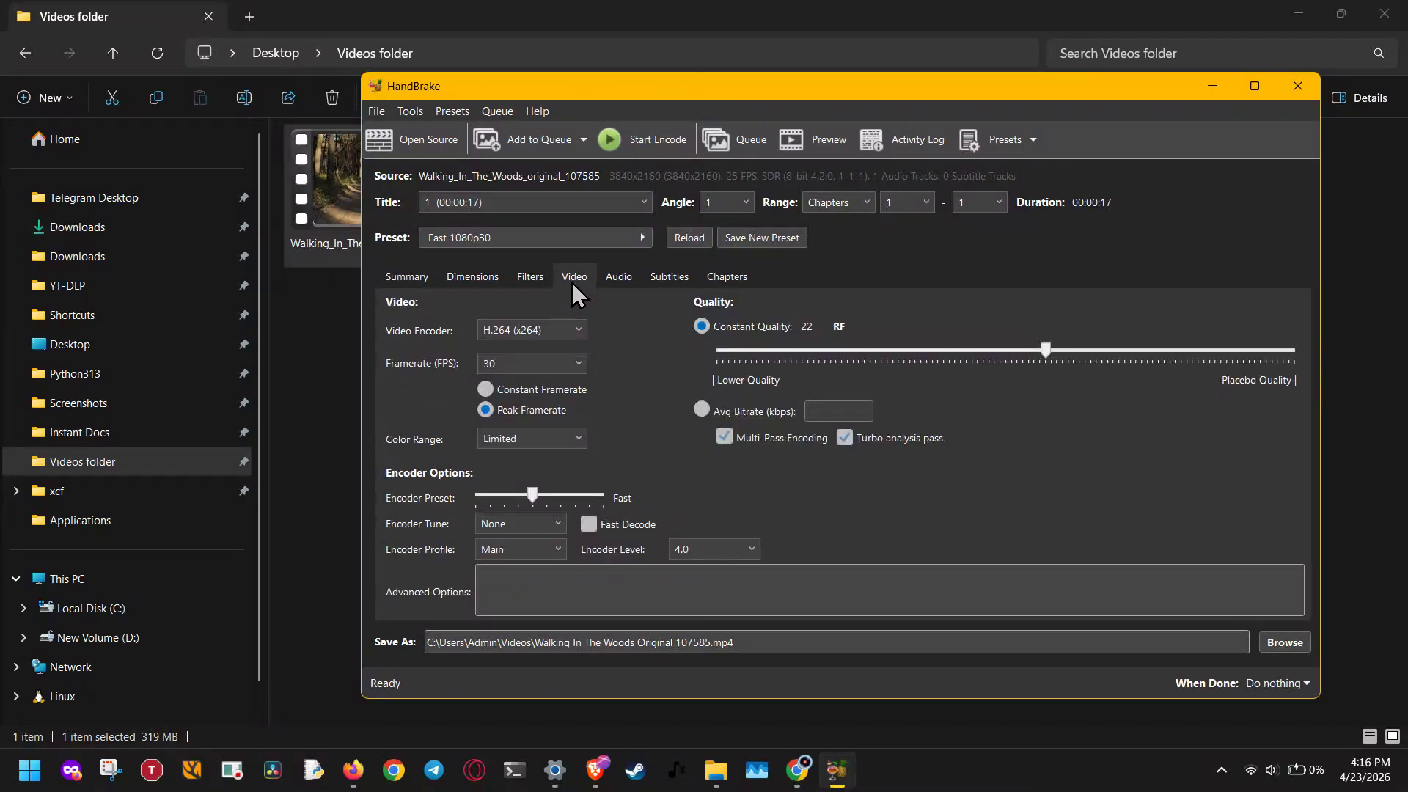
click(1254, 86)
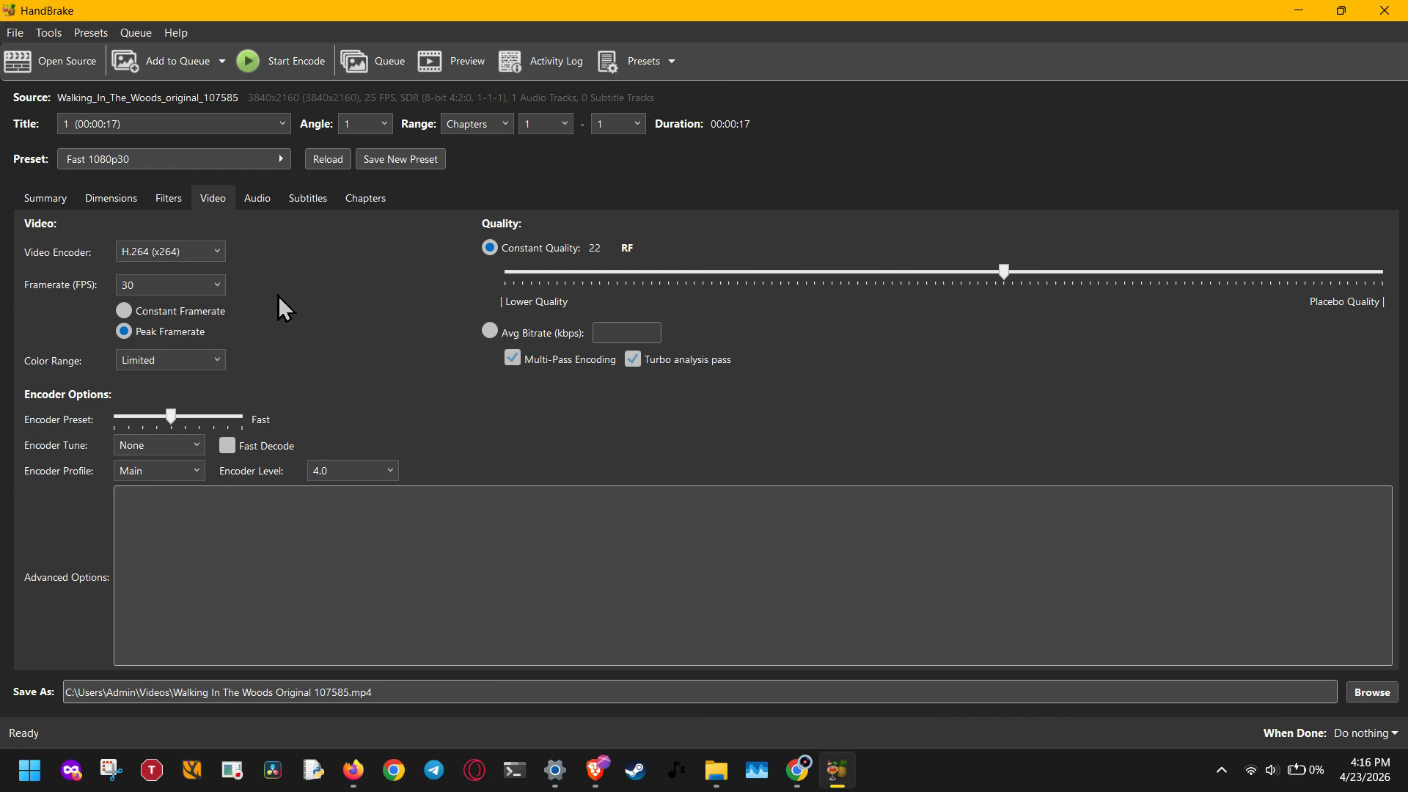
click(220, 254)
click(220, 256)
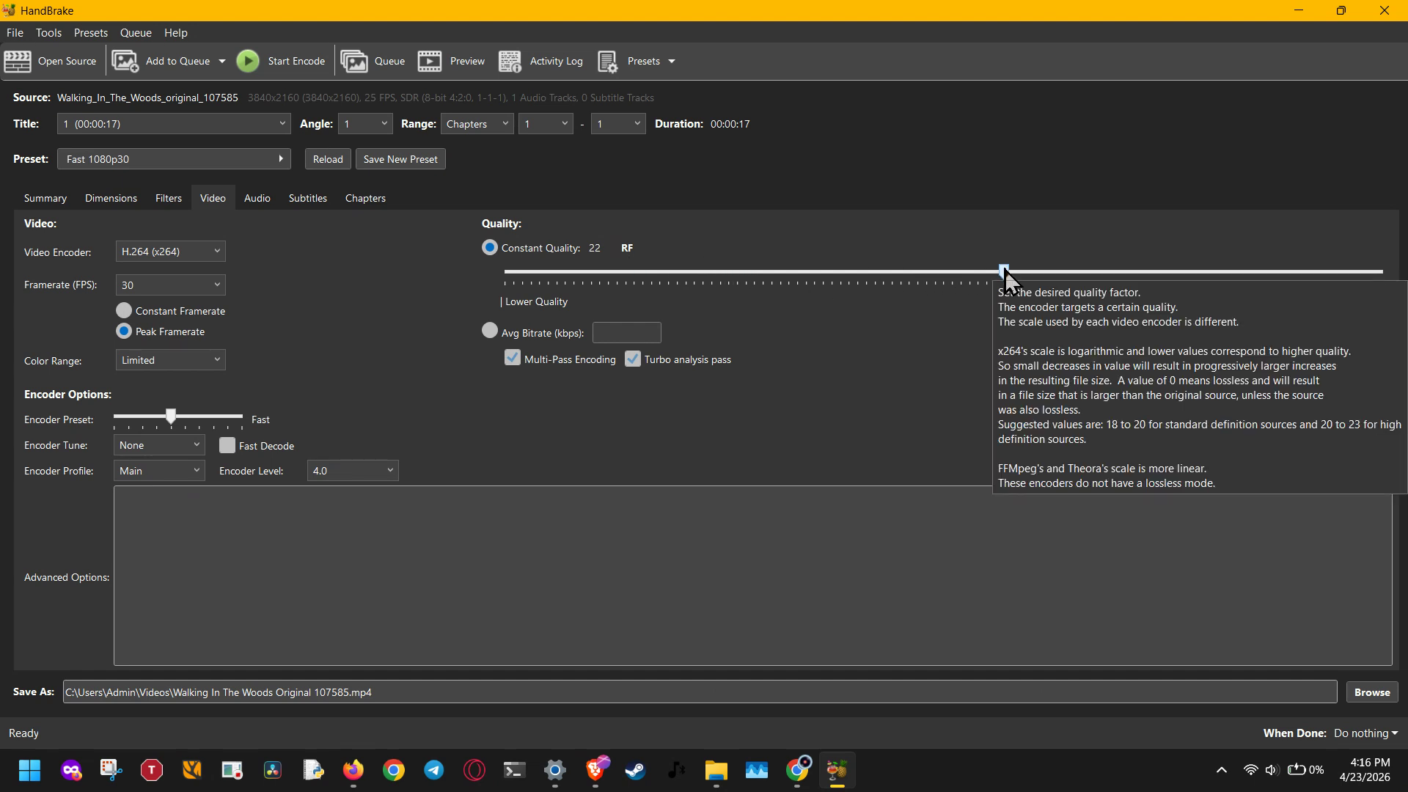
drag(1004, 270, 879, 280)
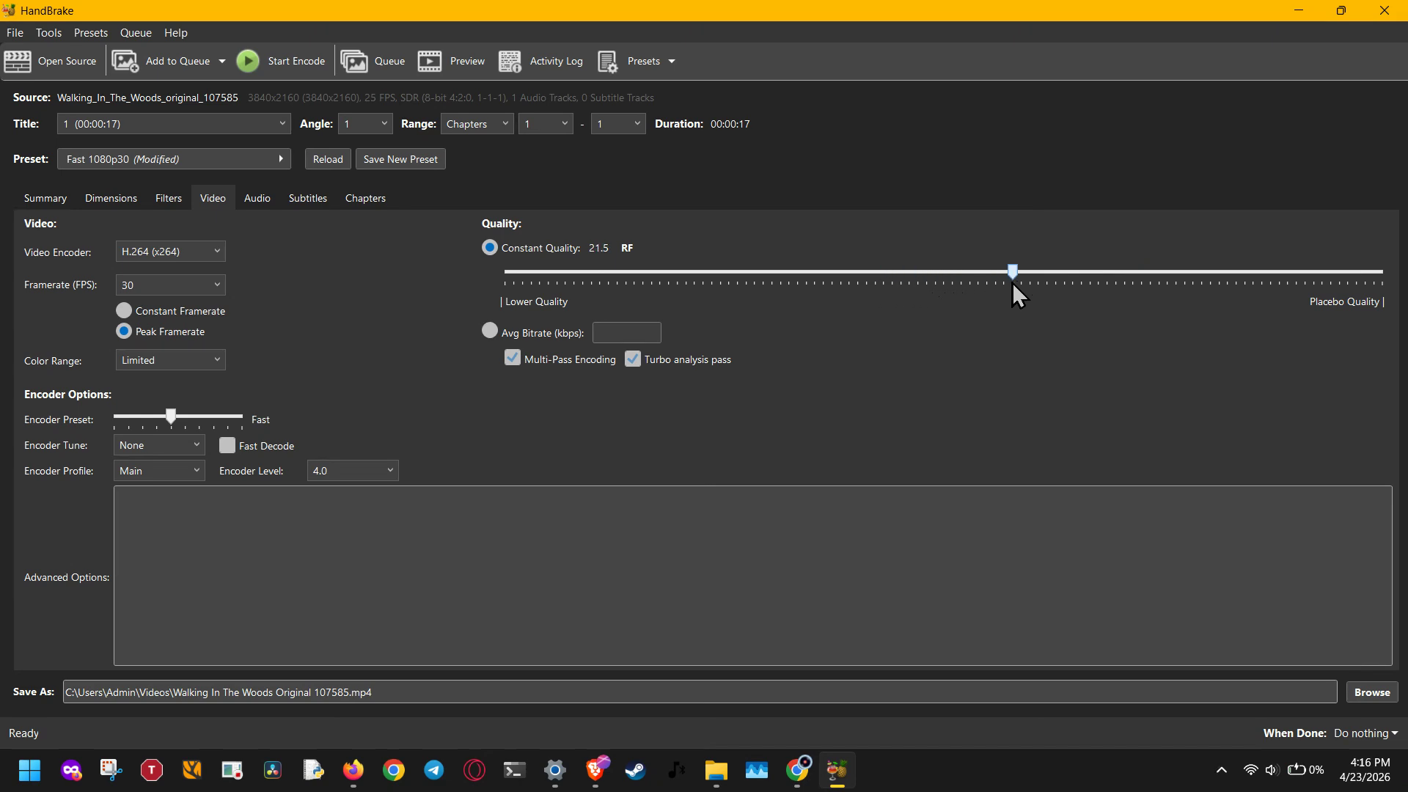
drag(1012, 284, 1003, 284)
- Set the video framerate to Same as source, keeping the Variable Framerate option
click(216, 286)
scroll(191, 337, up, 3)
click(181, 310)
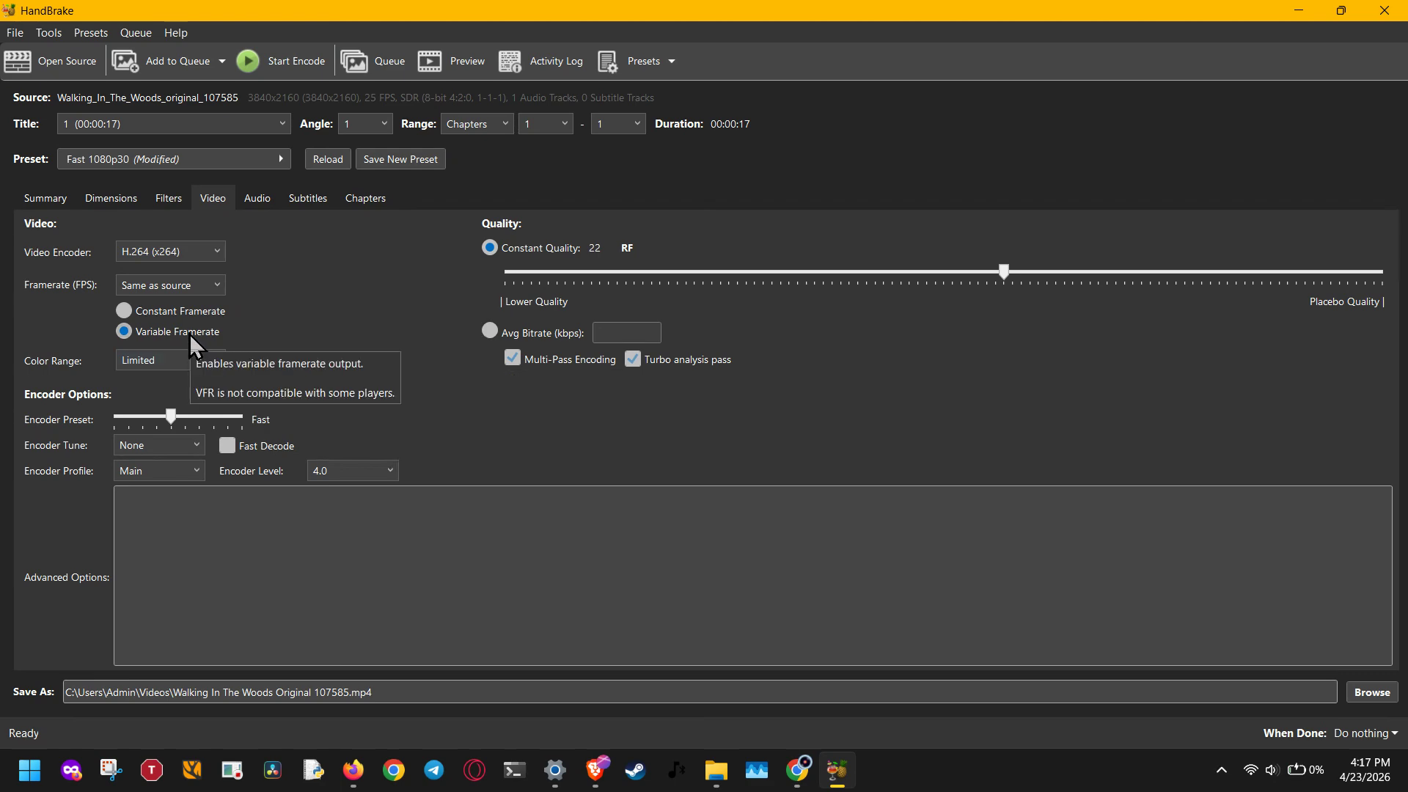
click(192, 291)
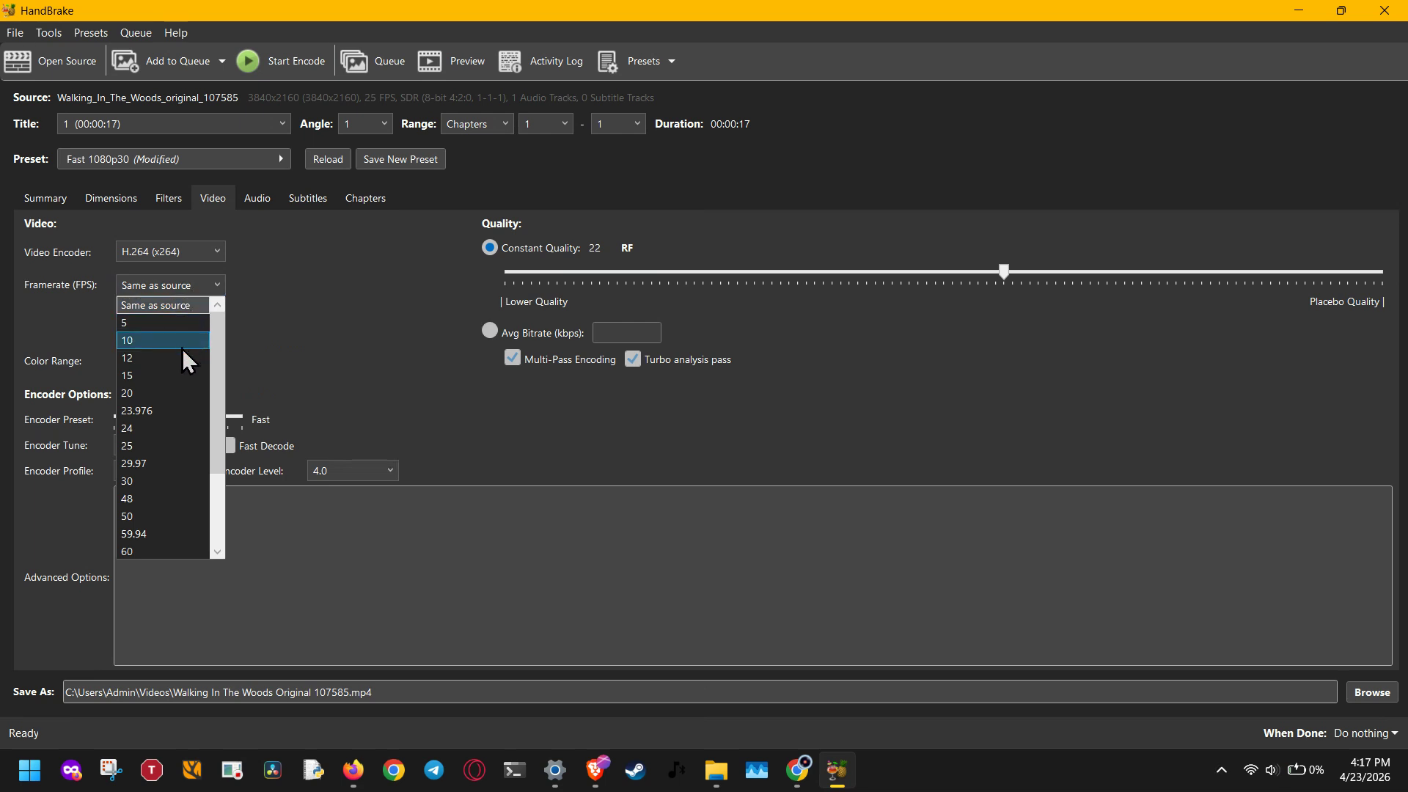
click(298, 336)
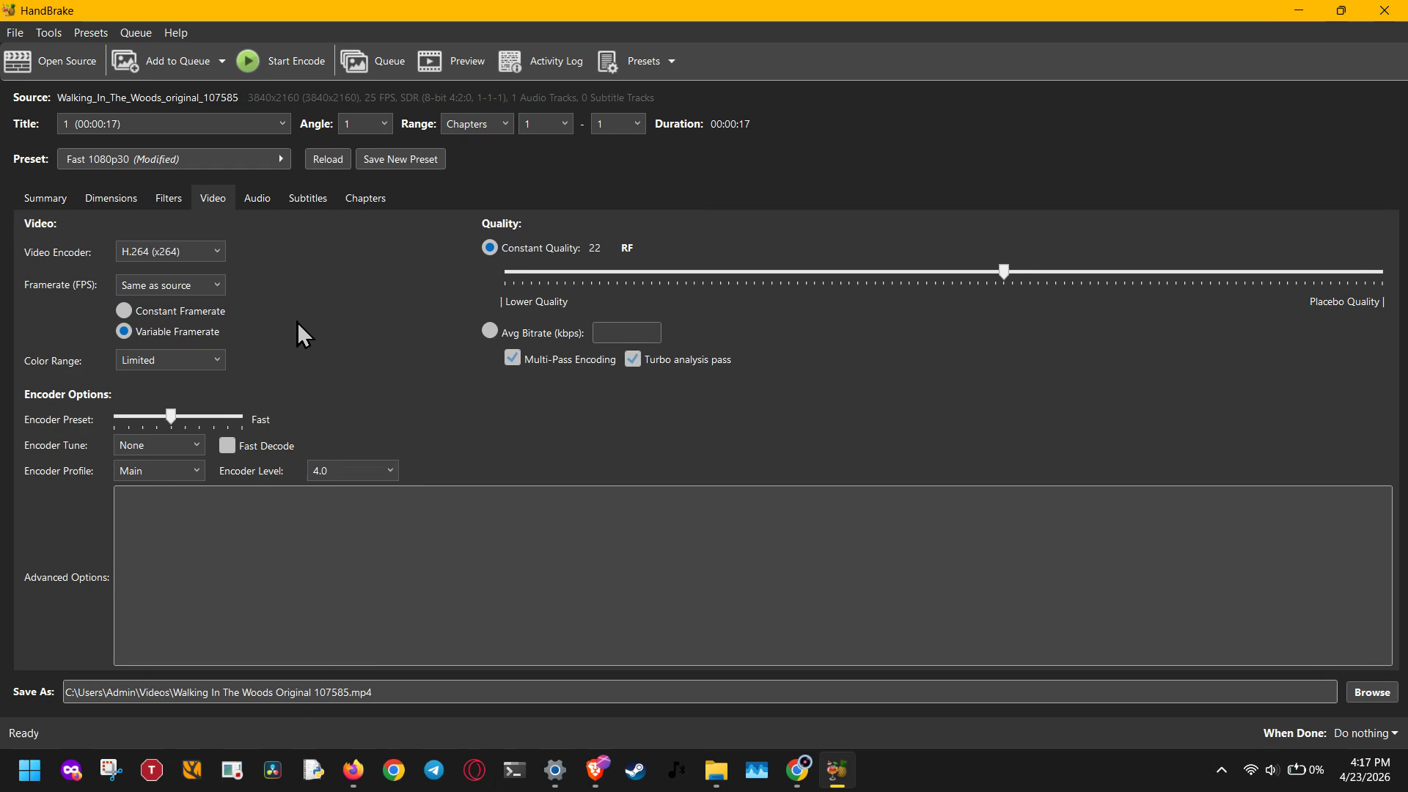
- Open the audio settings and review the bitrate choices for the AAC track, keeping 160
click(254, 199)
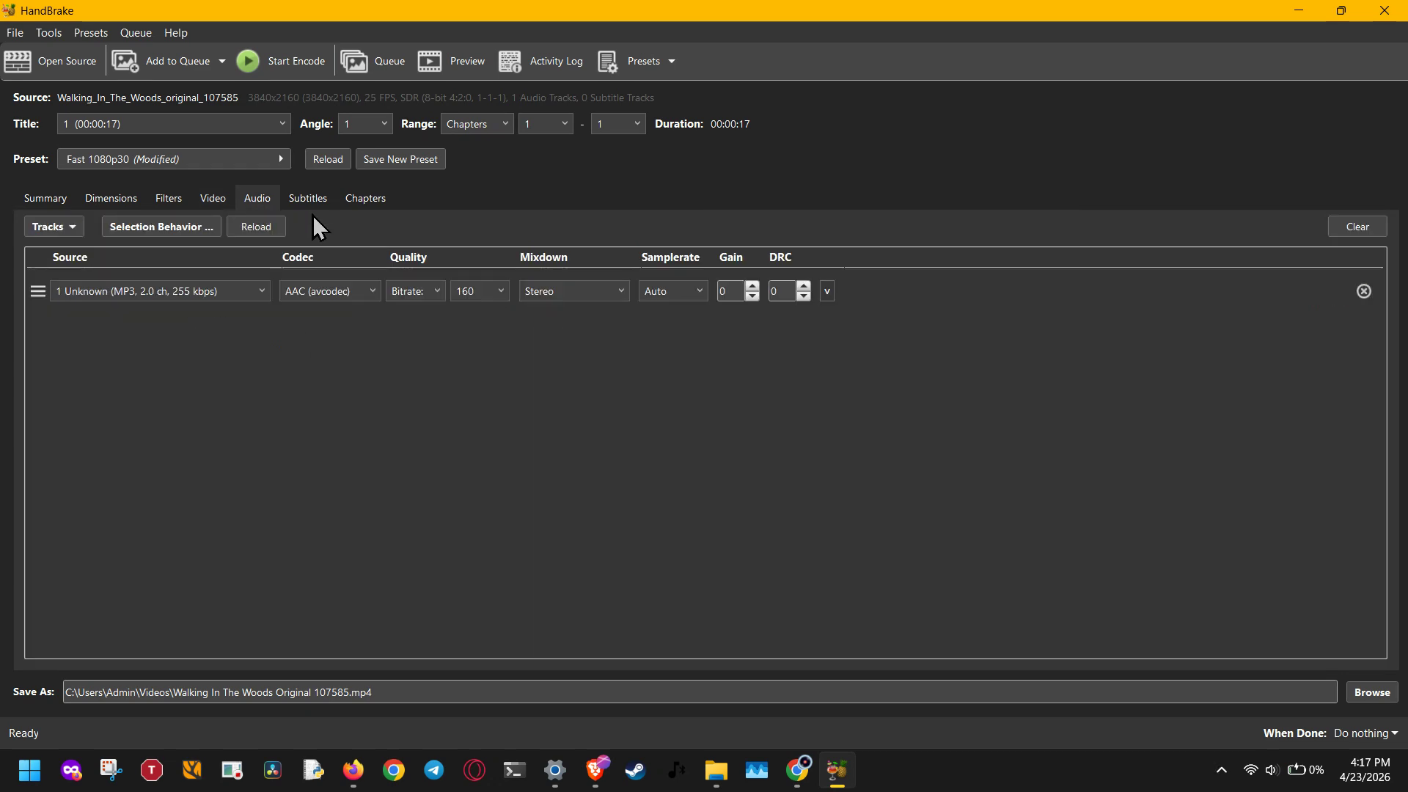
click(490, 293)
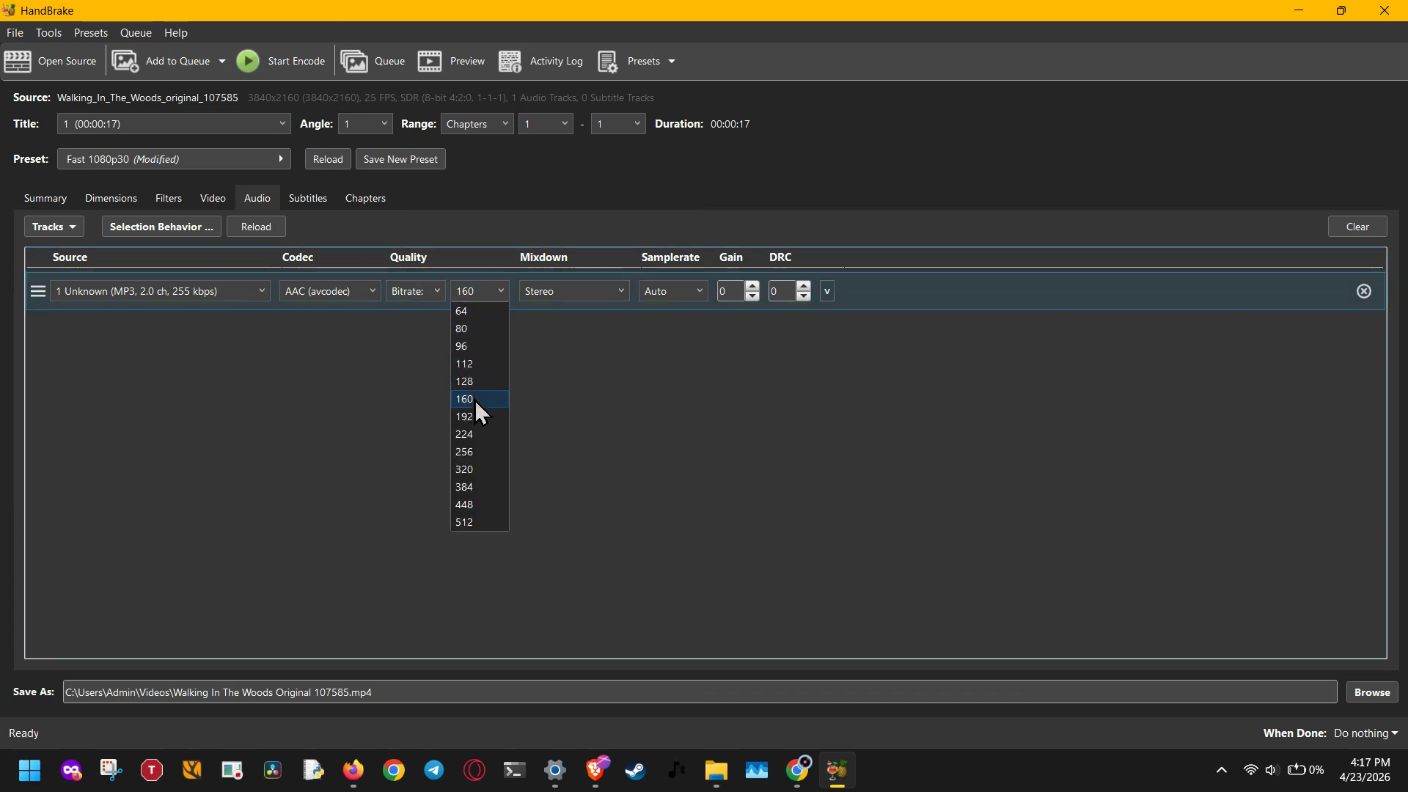
click(537, 384)
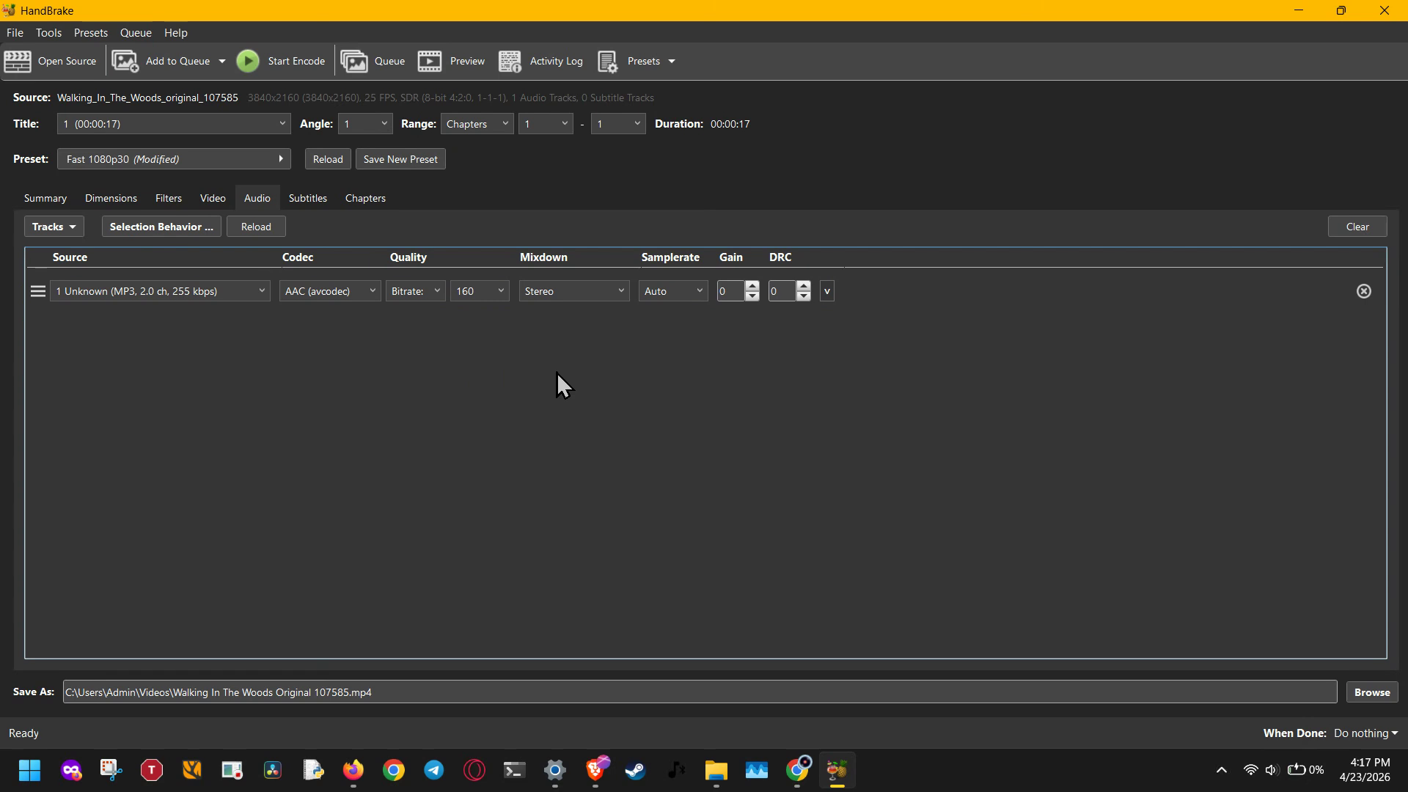
- Set the destination to a file named output in the Videos folder on the desktop and start the encode
click(1390, 692)
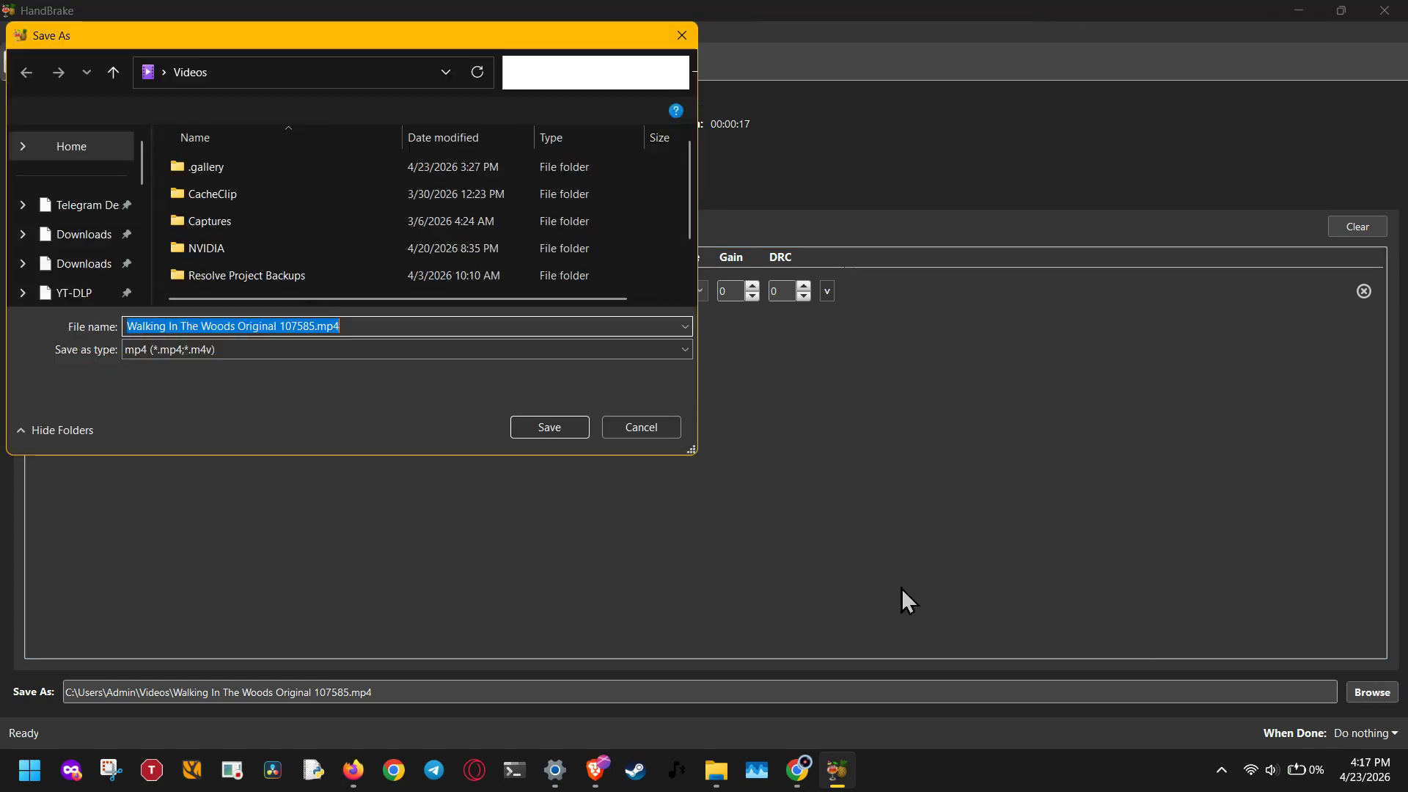
scroll(37, 243, down, 5)
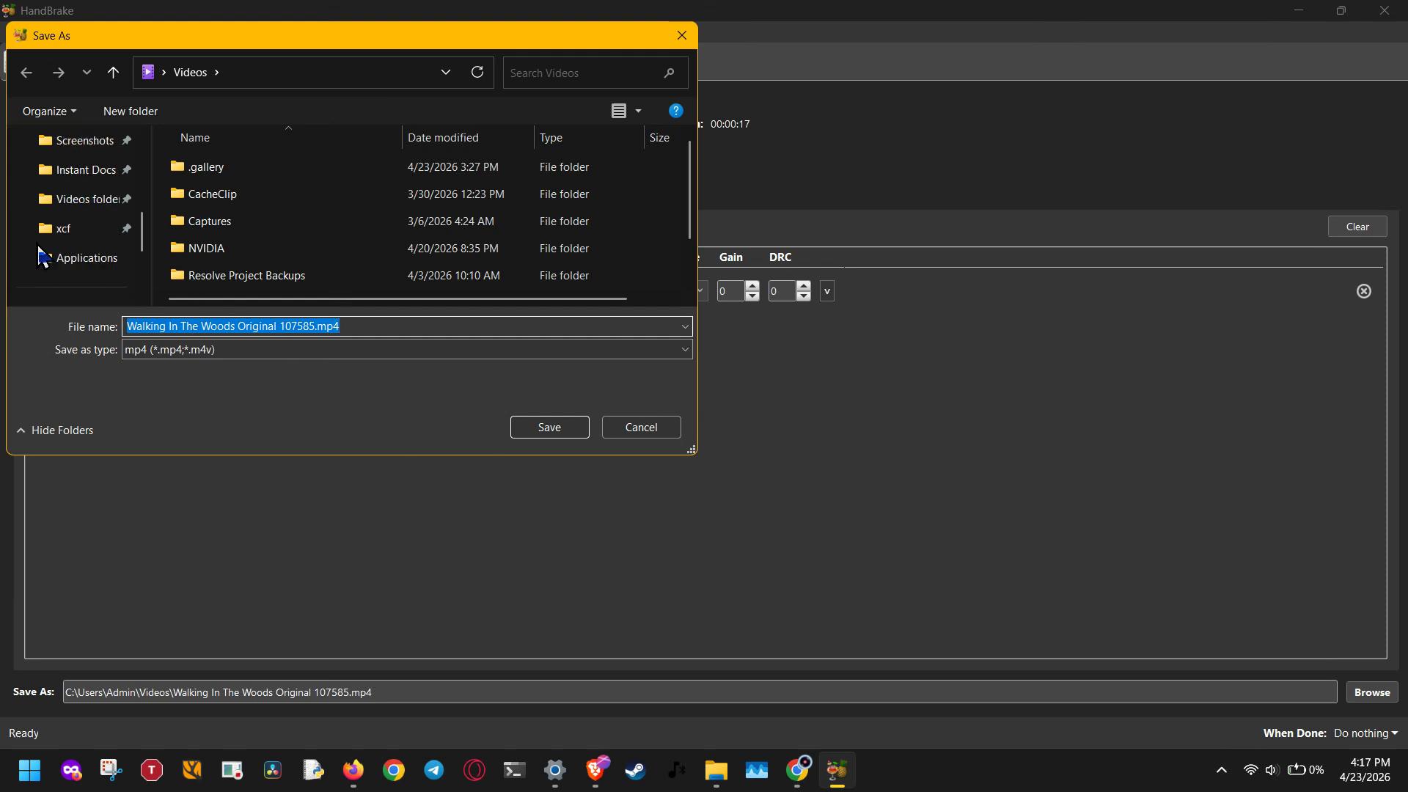
click(80, 211)
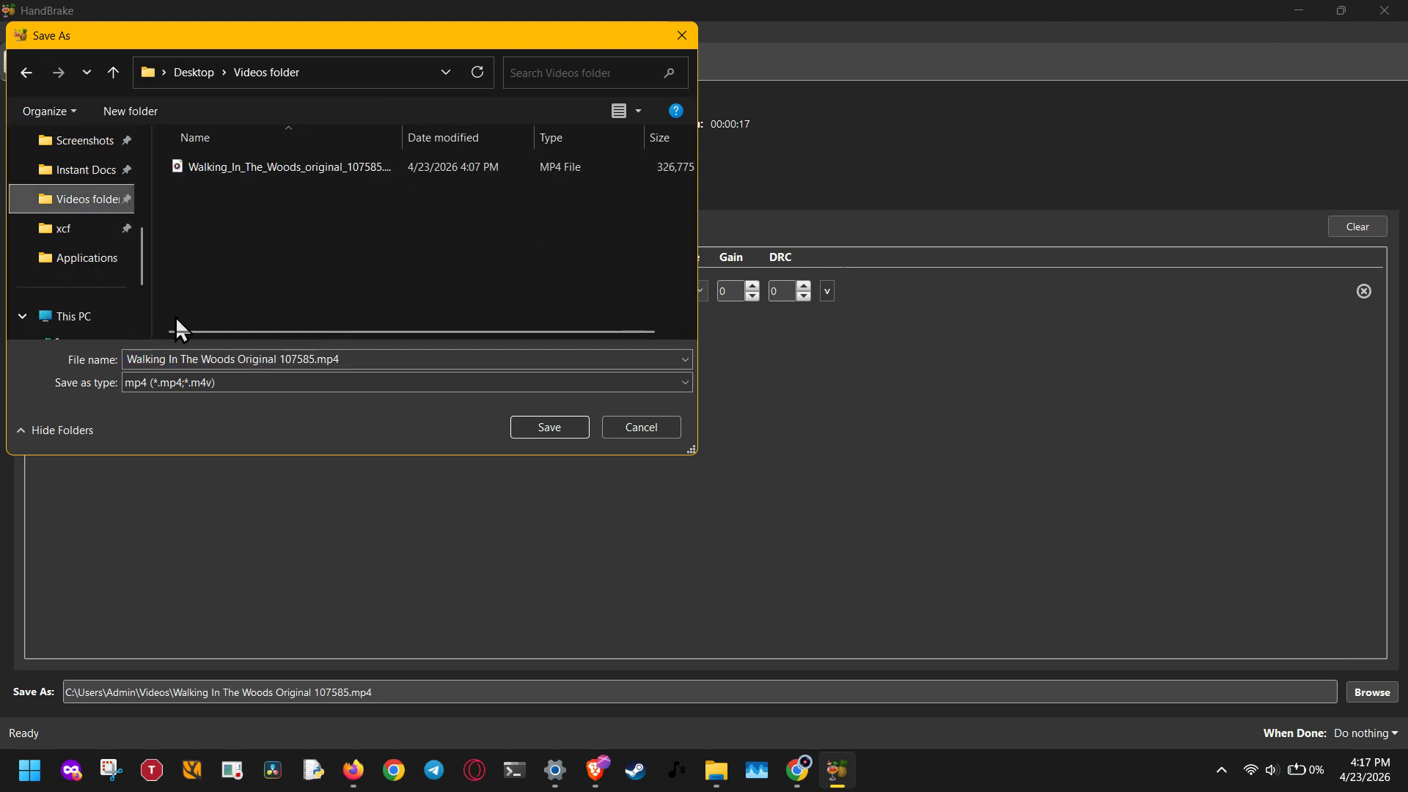
click(314, 358)
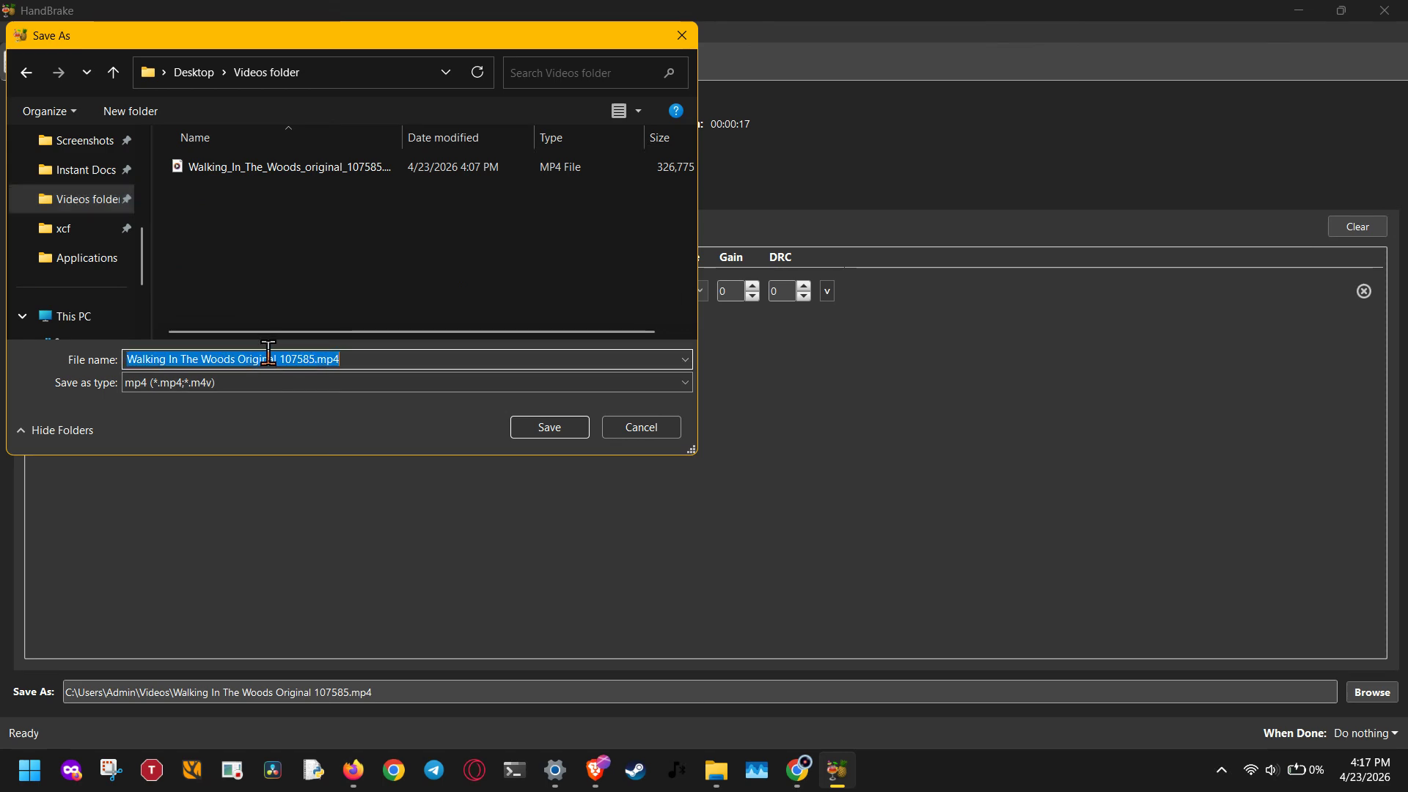
text(output)
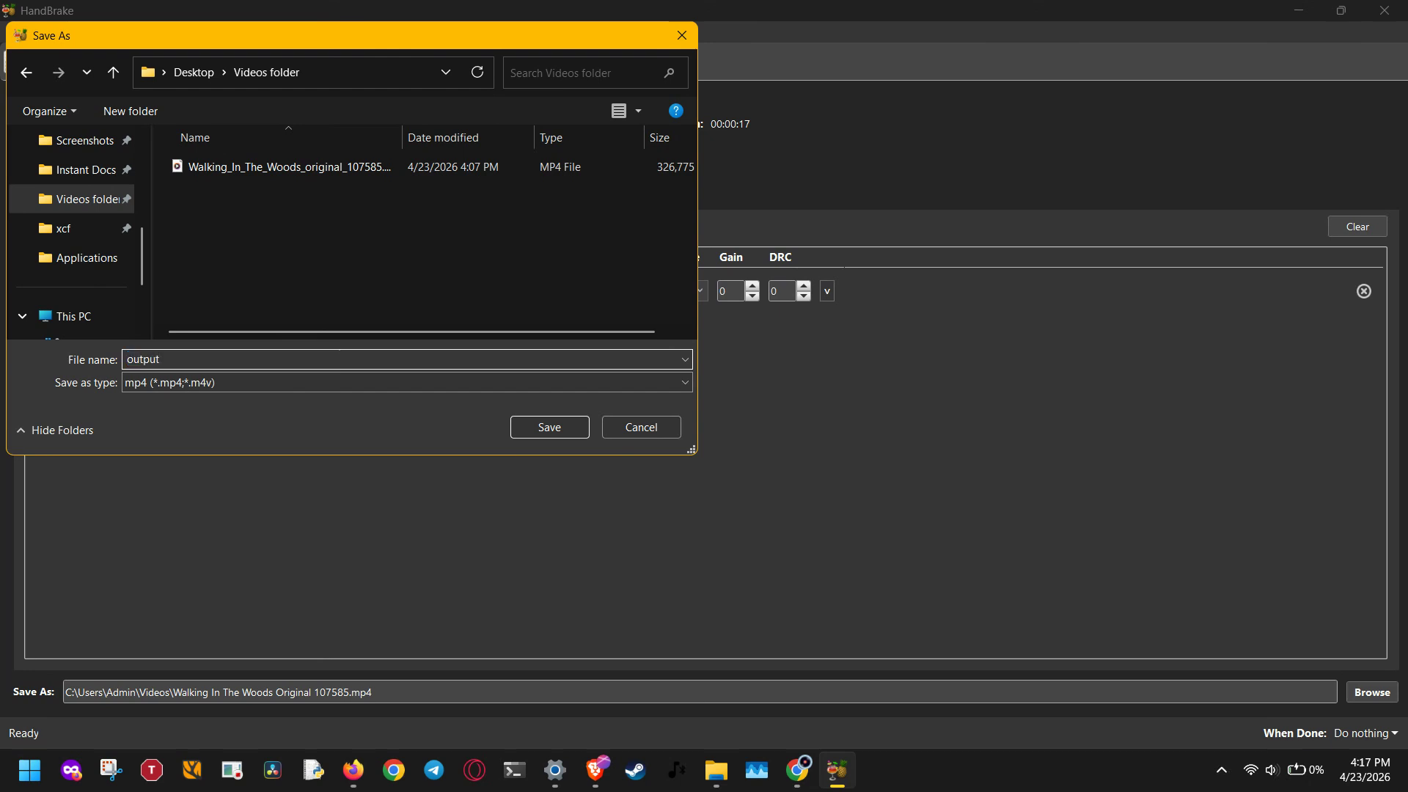
click(564, 429)
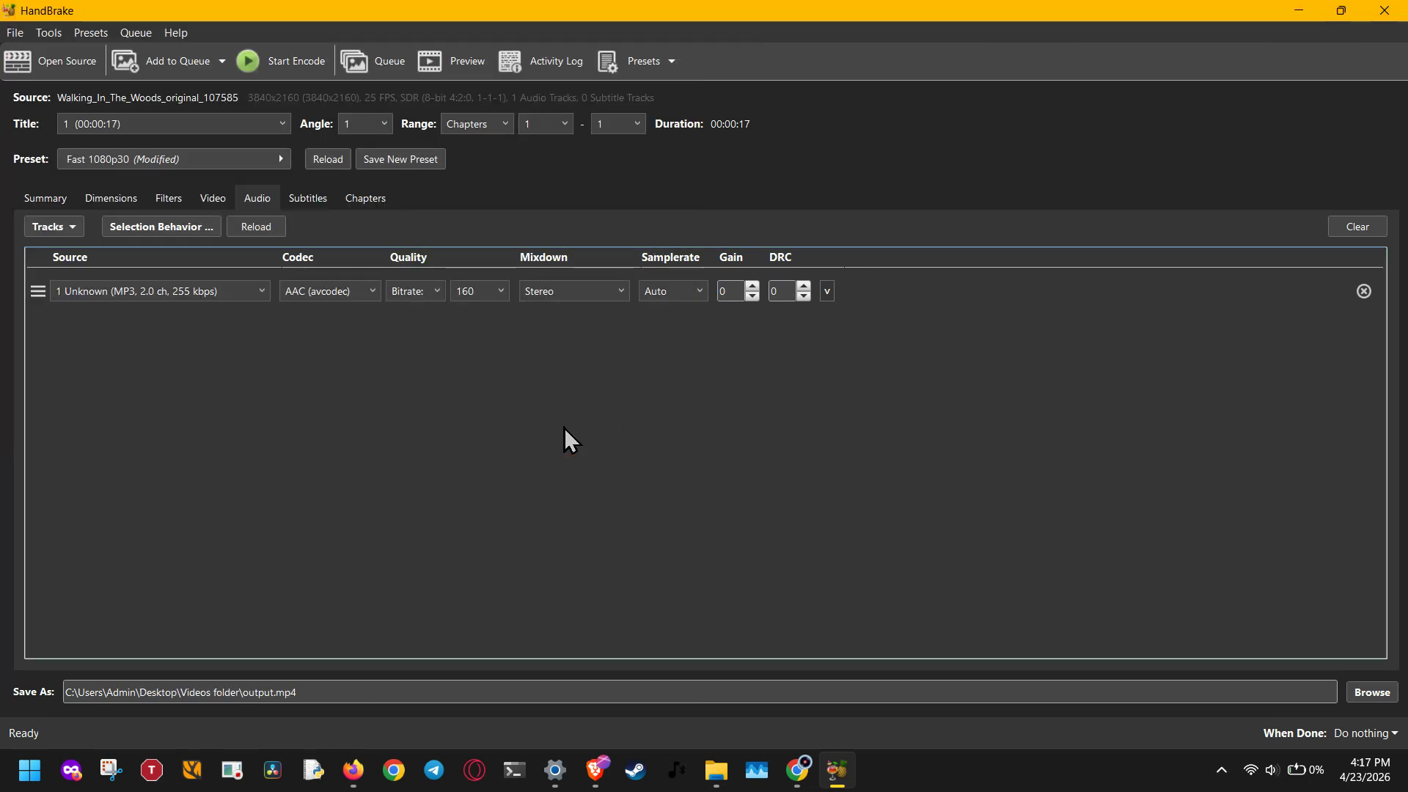
click(291, 65)
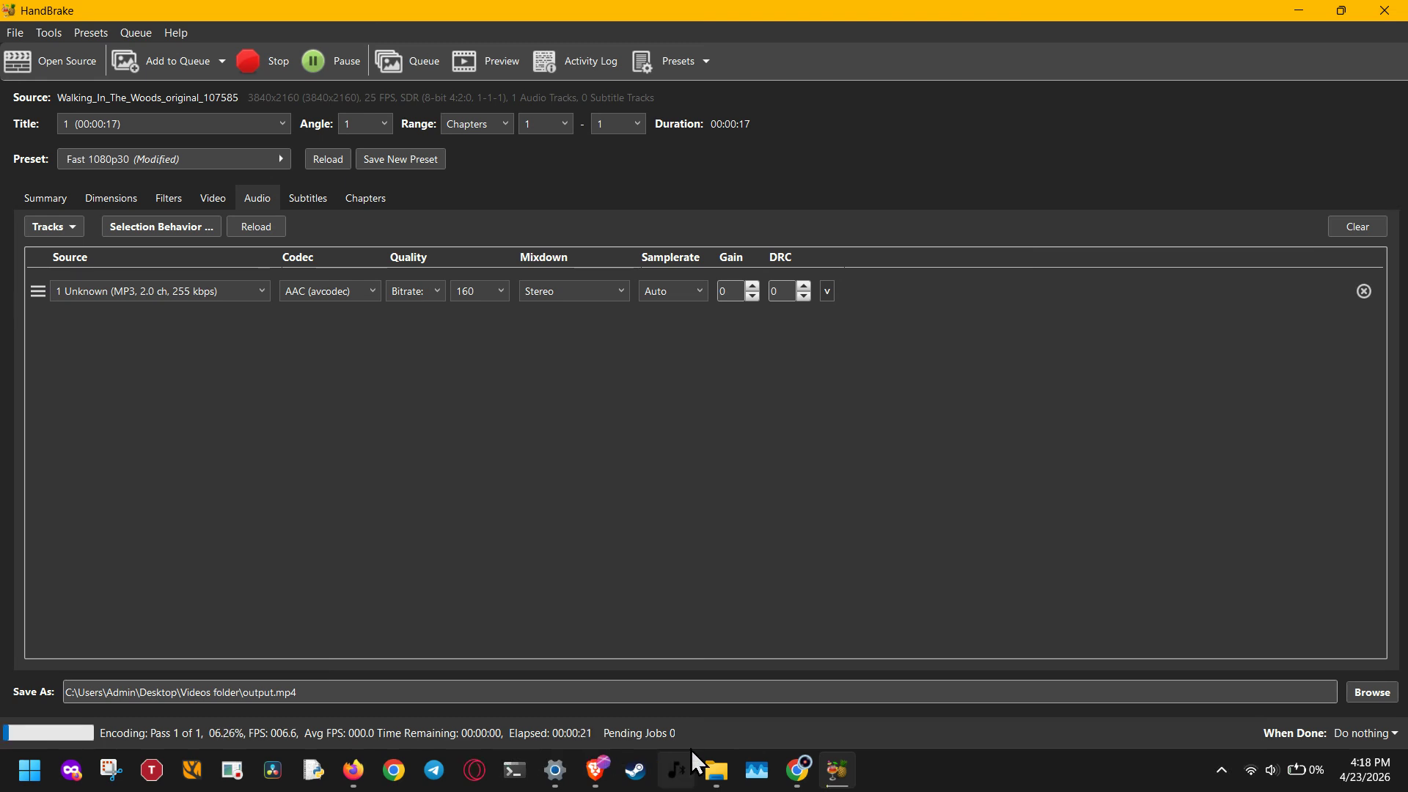
- Look at output.mp4 in the Videos folder and return to HandBrake to check the encoding progress
click(709, 771)
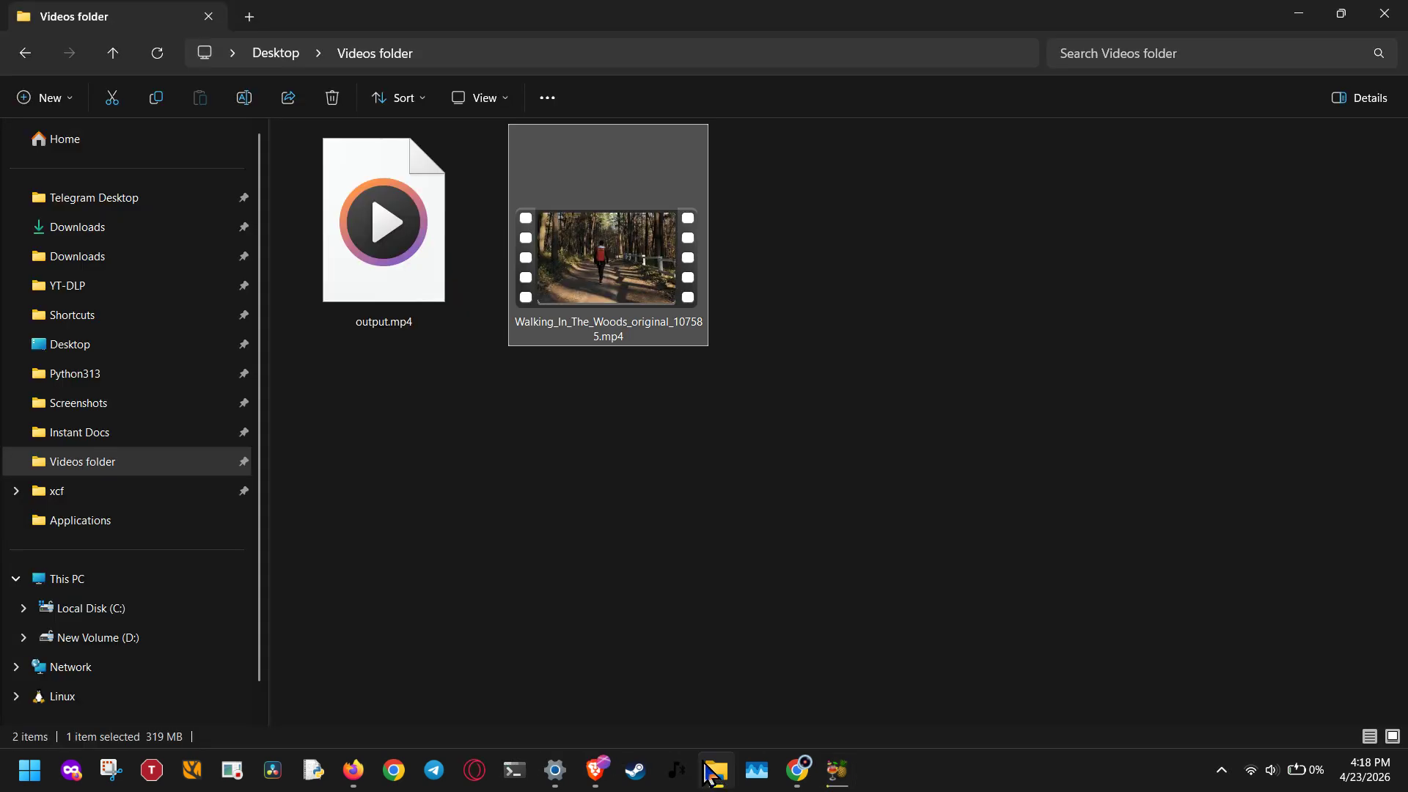
click(517, 564)
click(437, 330)
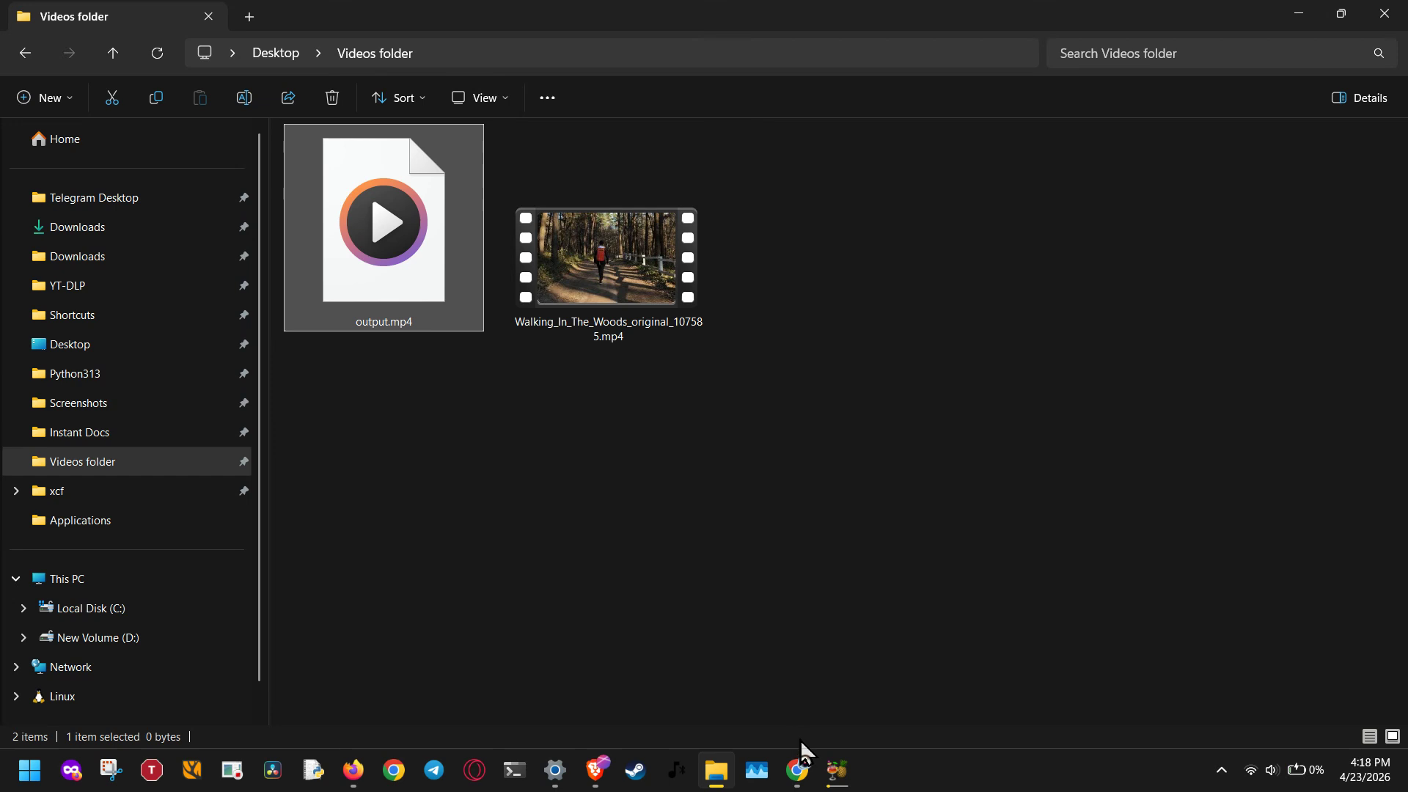
click(837, 771)
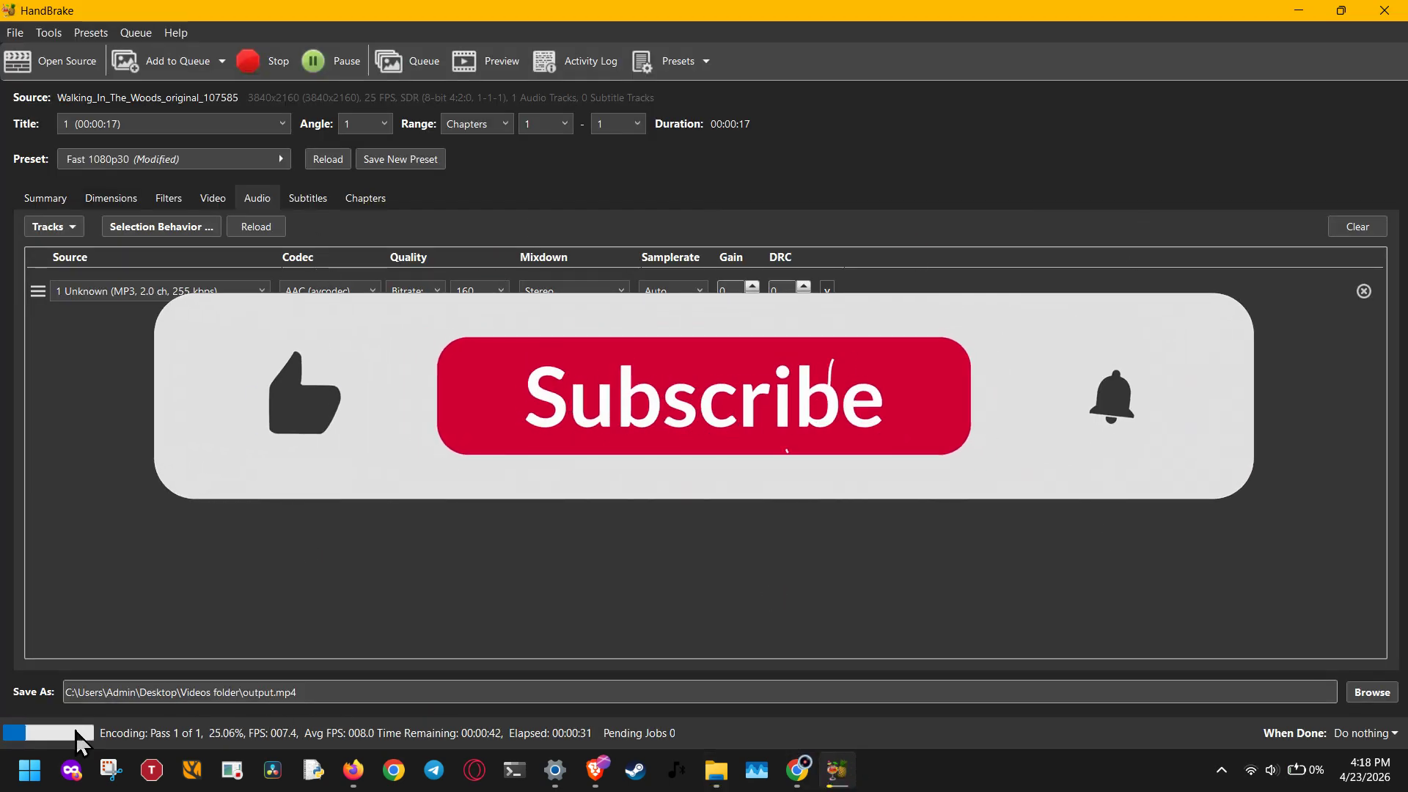
mouse_move(612, 773)
click(693, 678)
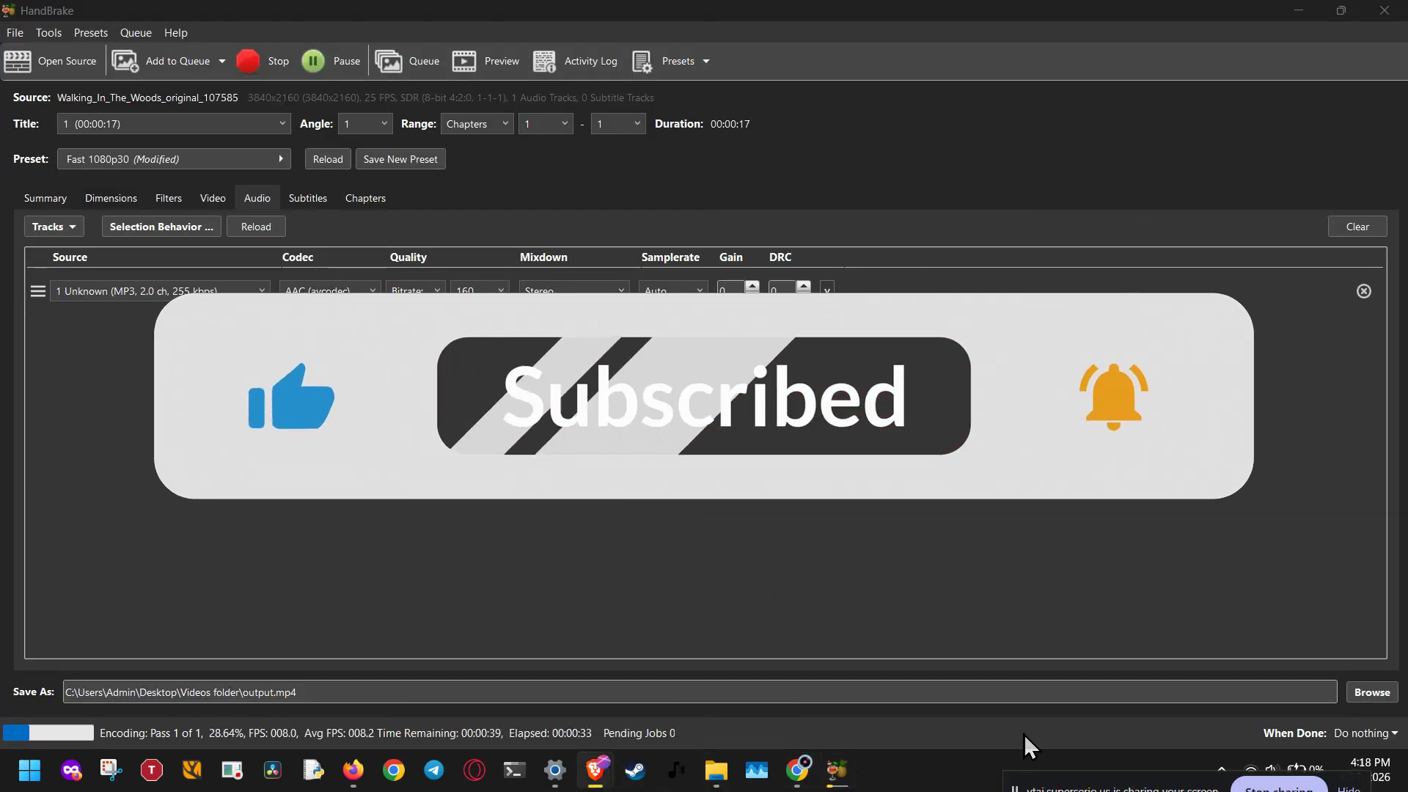